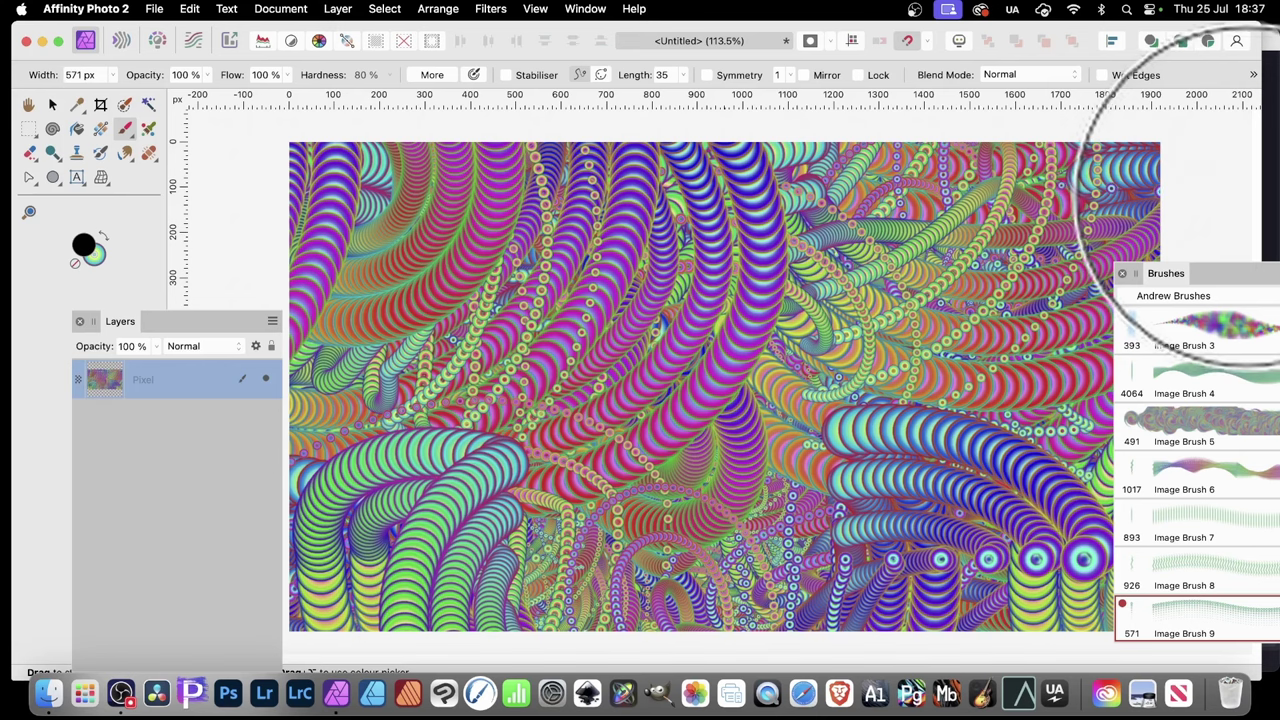
Select the painted tentacle Pixel layer with the Move tool
click(52, 104)
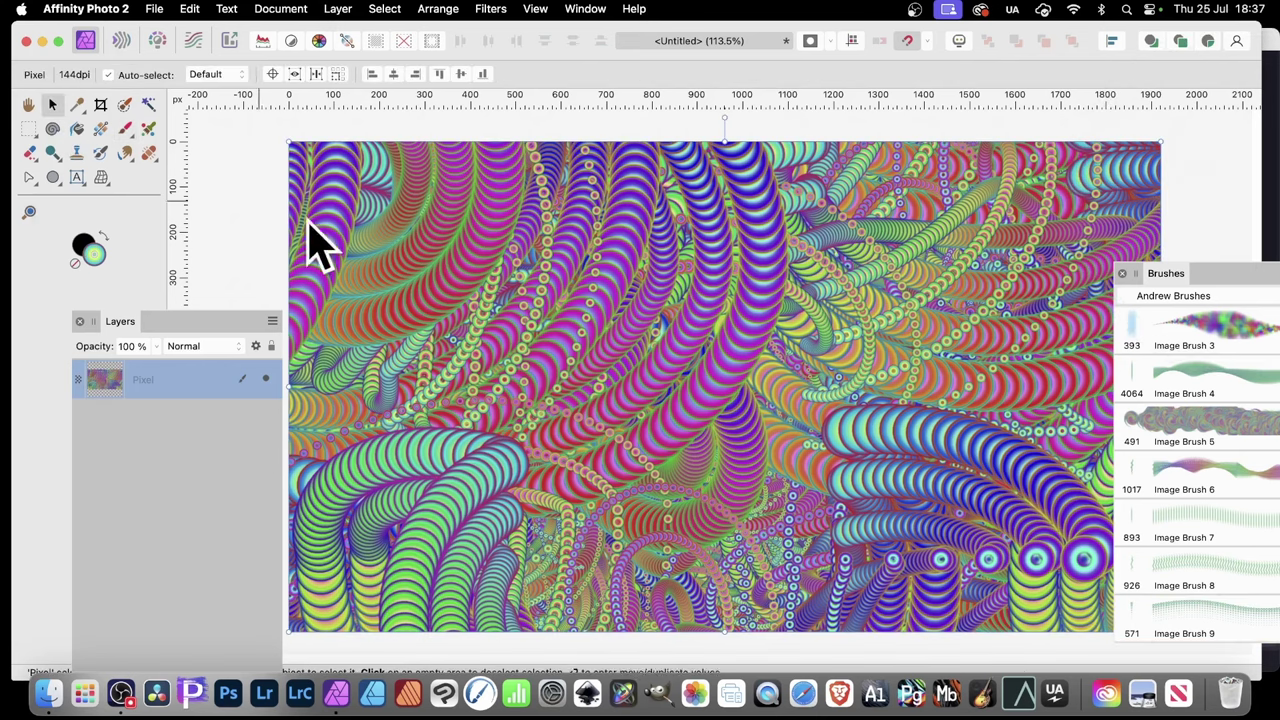
Delete the old layer, draw a small ellipse at top-left, and fill it with a rainbow radial gradient
key(Delete)
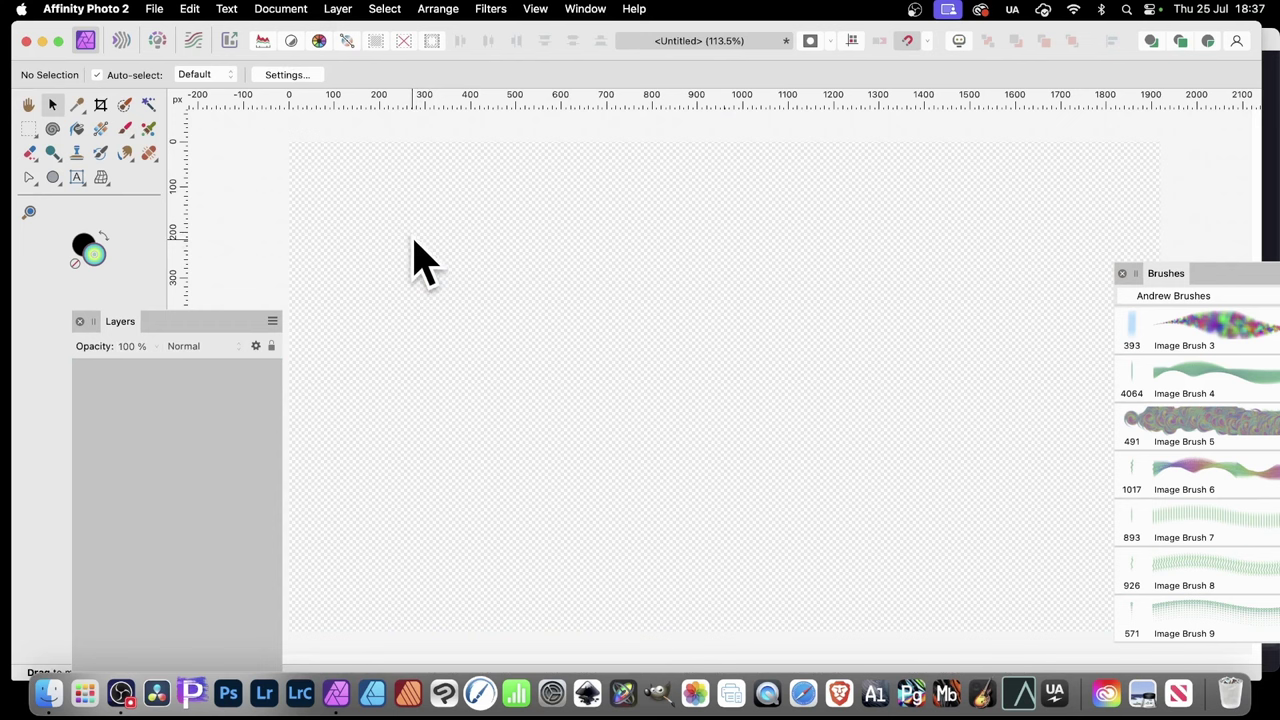
click(55, 182)
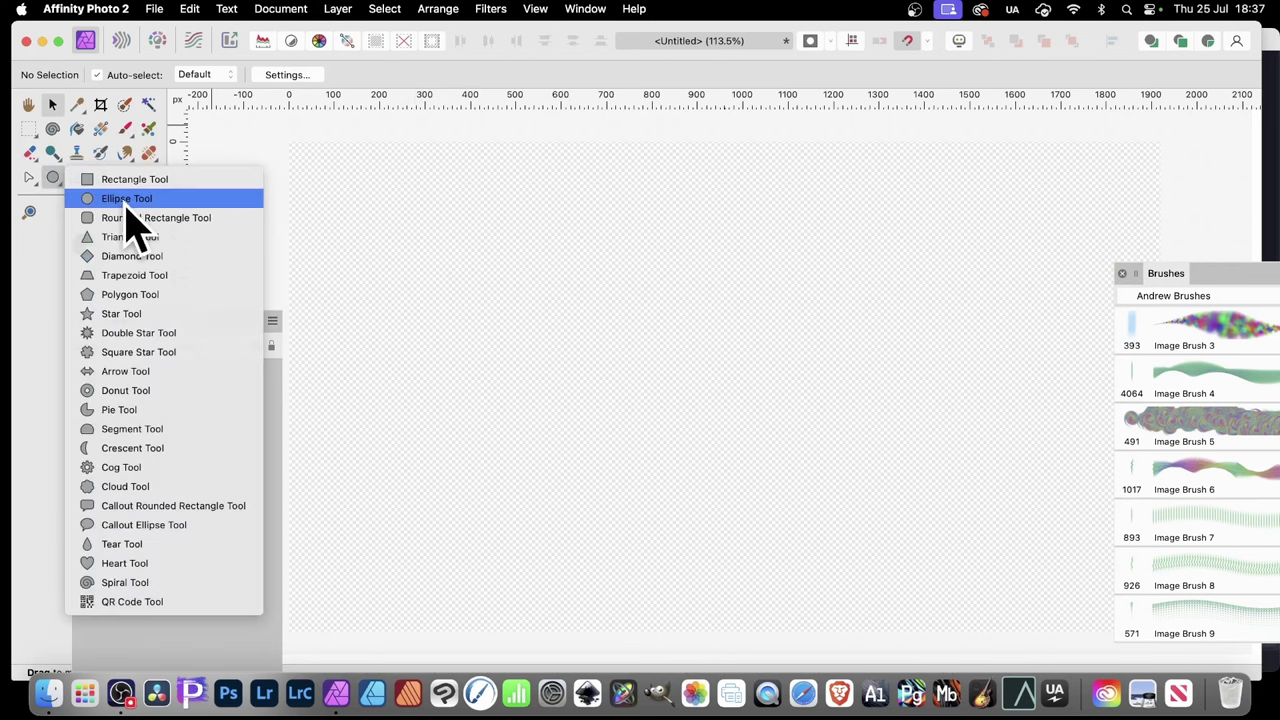
click(127, 200)
drag(487, 192, 537, 238)
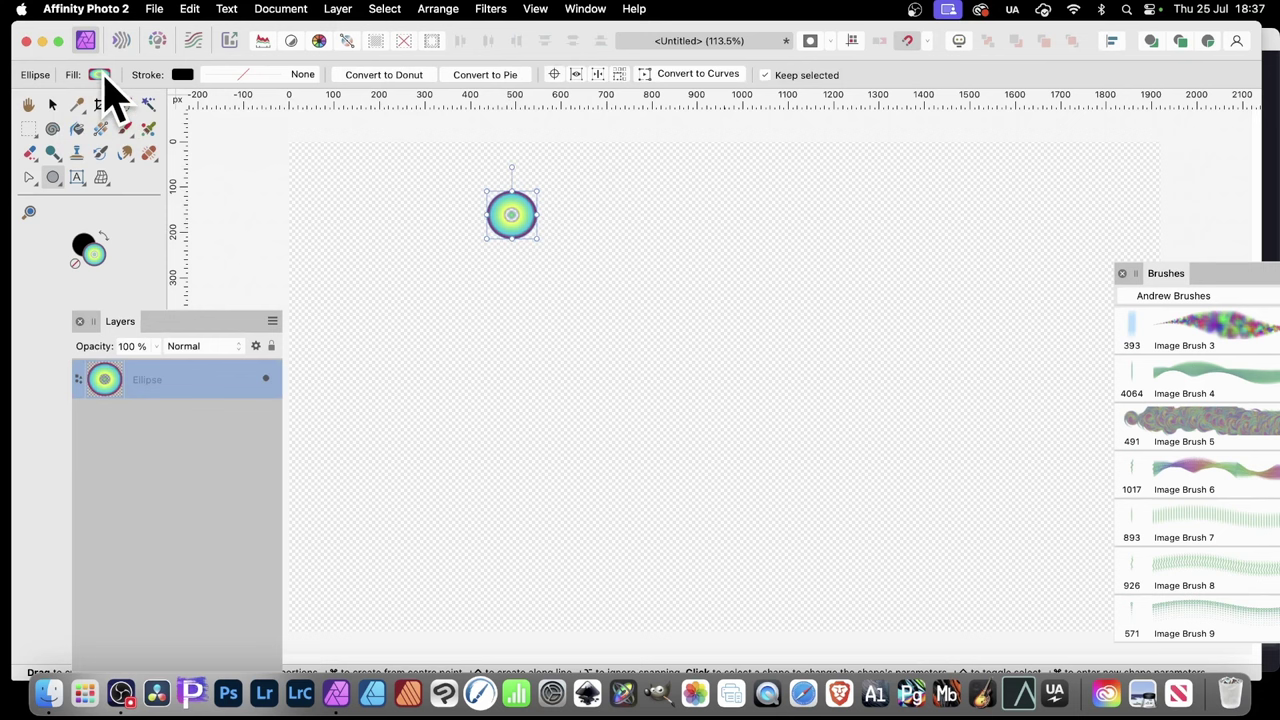
click(99, 75)
click(116, 93)
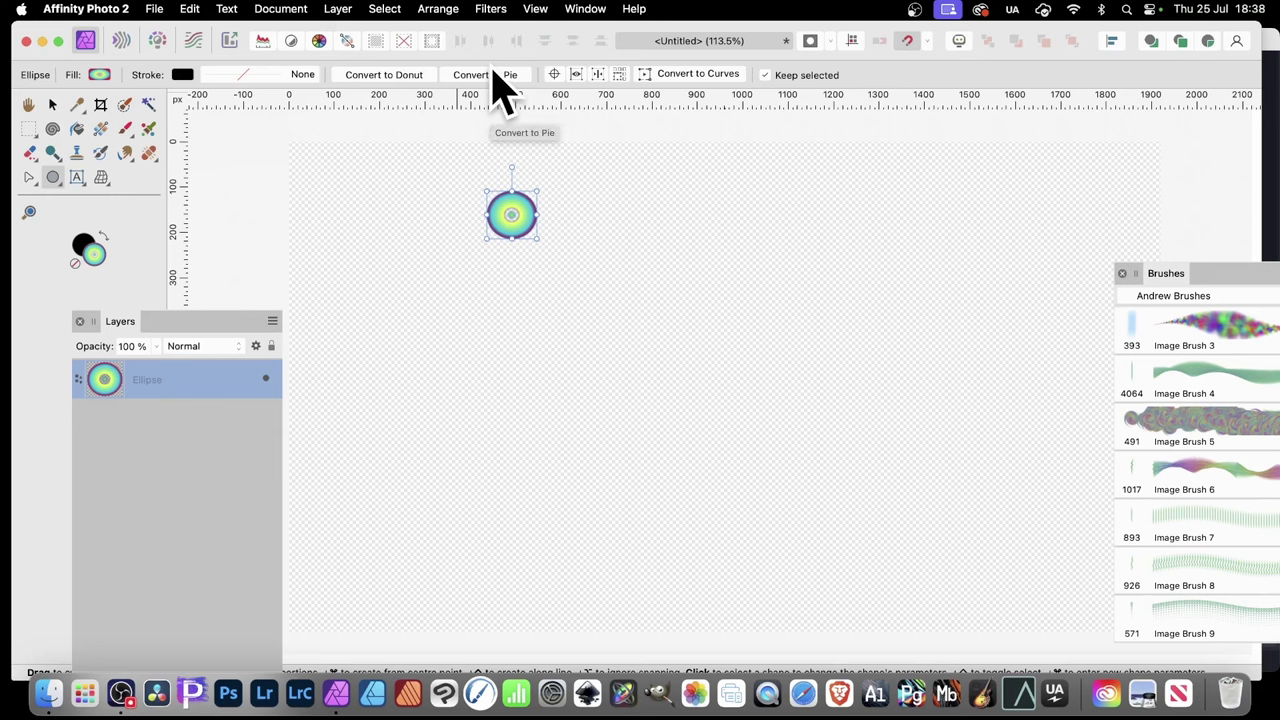
Use Move/Duplicate to make 8 copies, Vertical offset 91 px, Scale 80 %
click(52, 104)
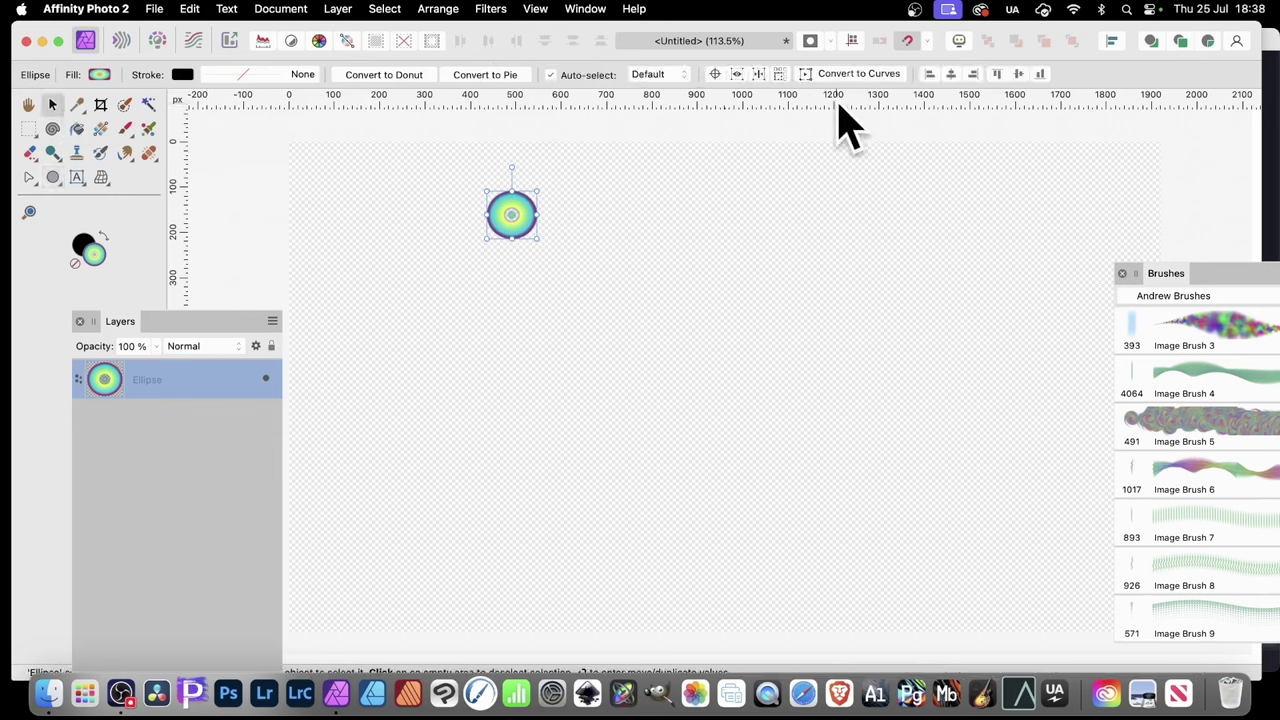
key(Return)
drag(634, 131, 751, 156)
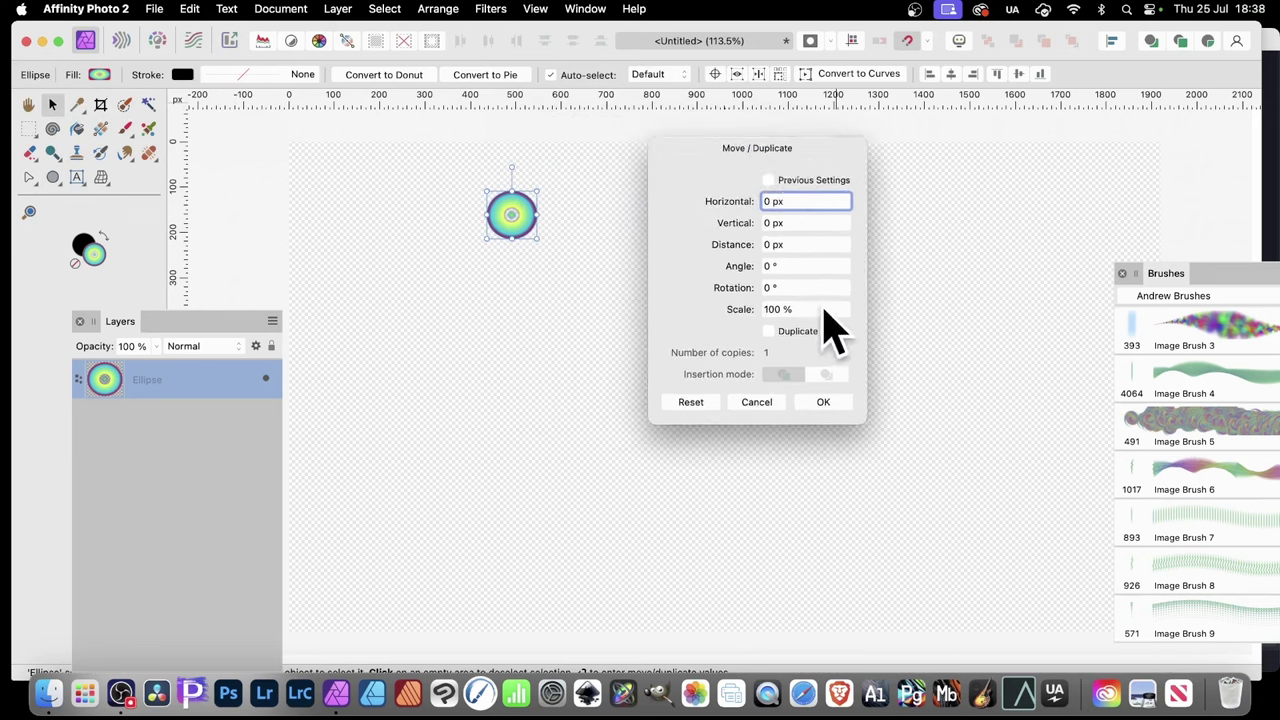
click(769, 333)
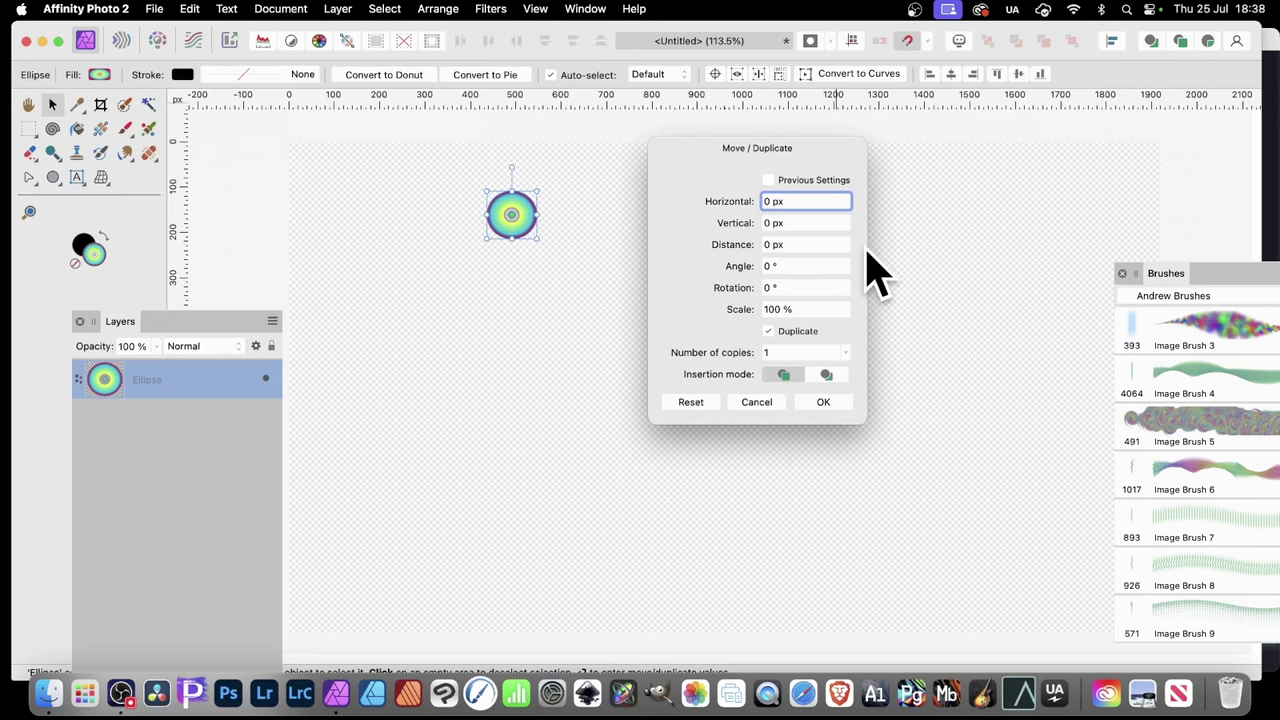
click(768, 351)
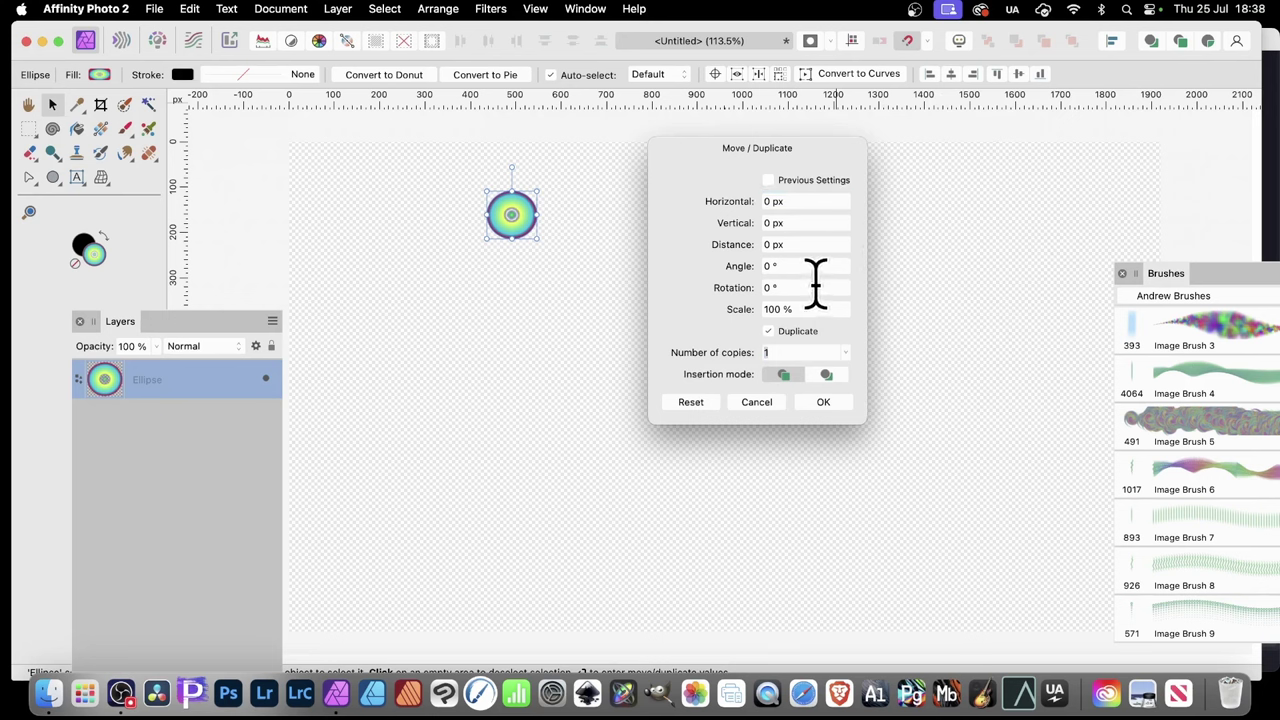
text(8)
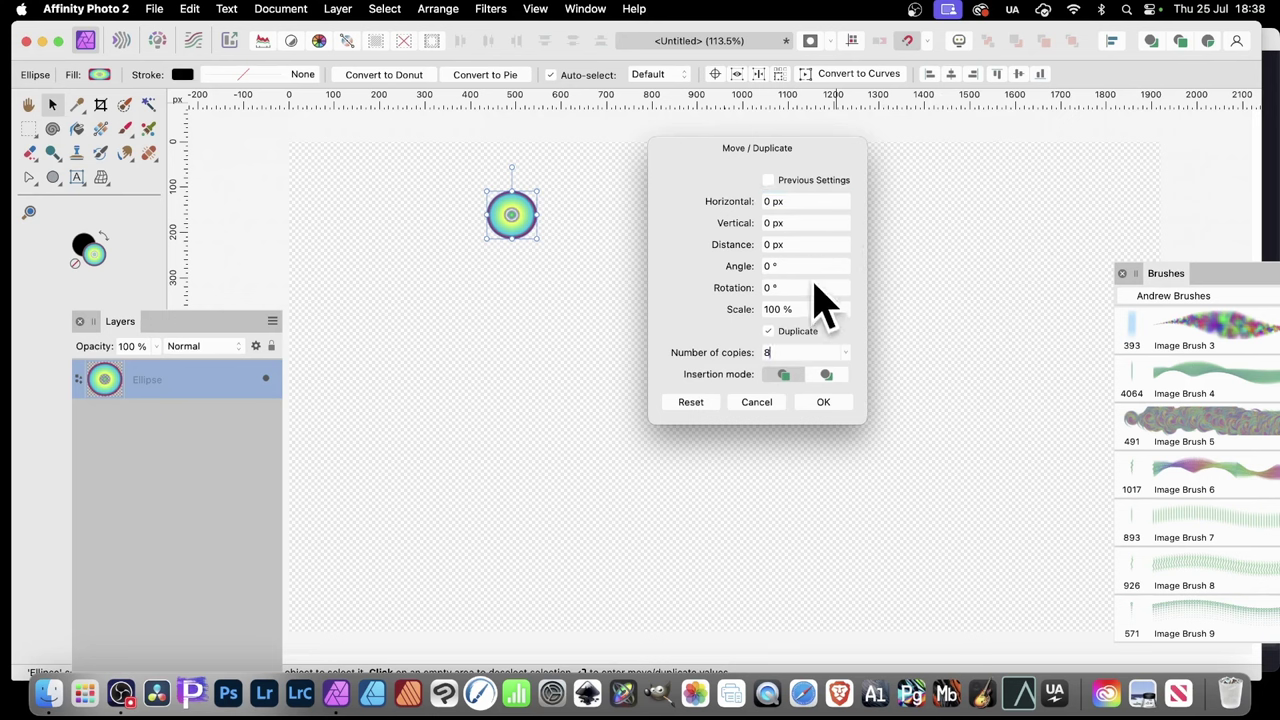
key(Tab)
drag(735, 223, 806, 236)
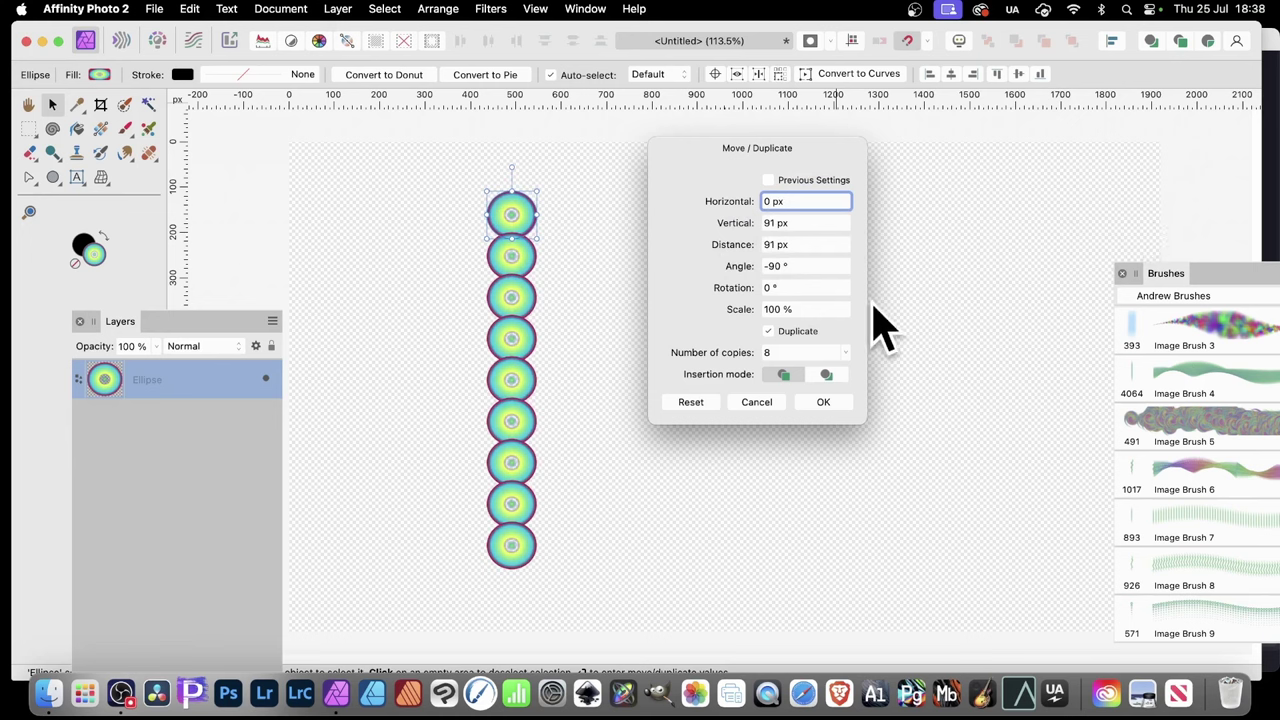
drag(748, 310, 731, 318)
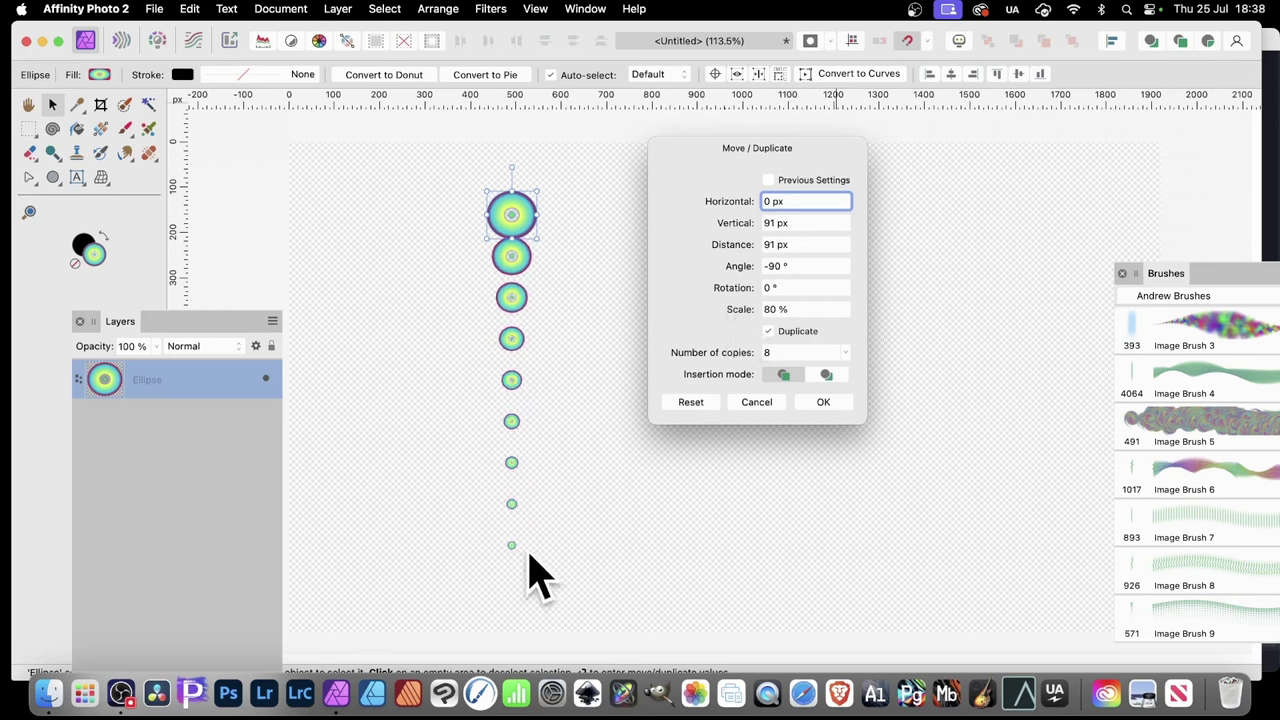
click(826, 404)
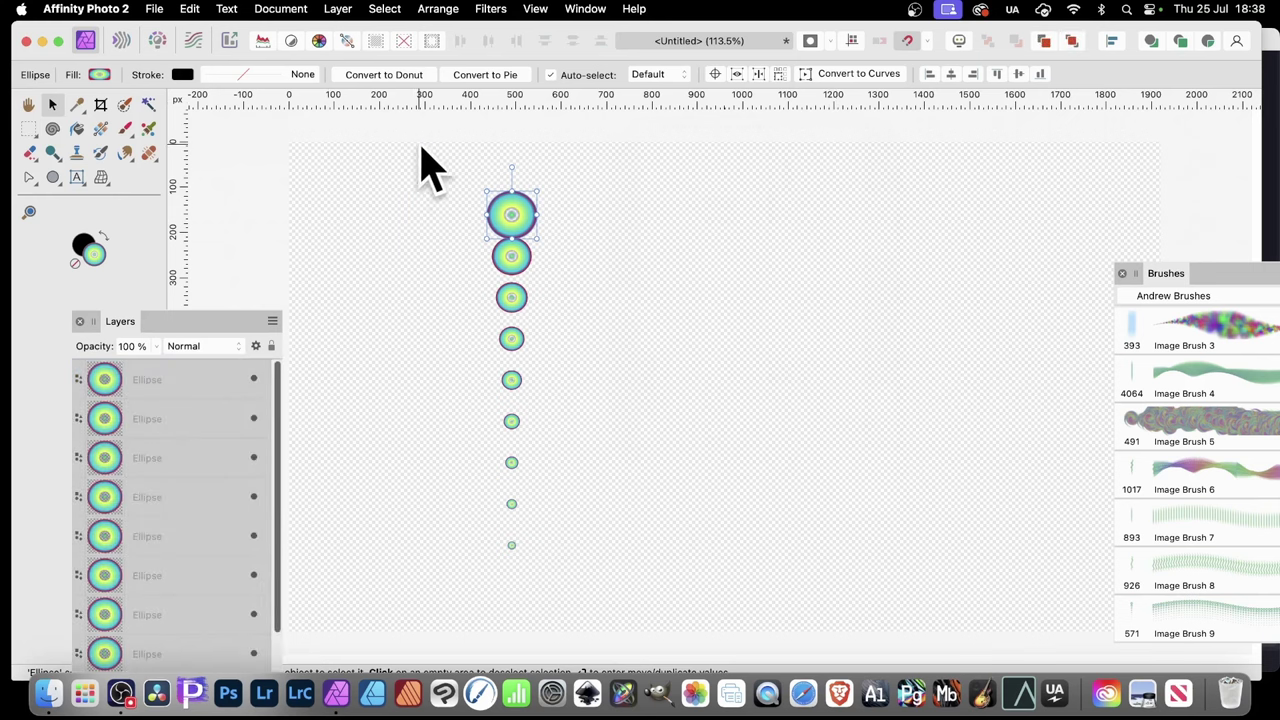
Select all nine gradient circles and group them
drag(418, 145, 688, 624)
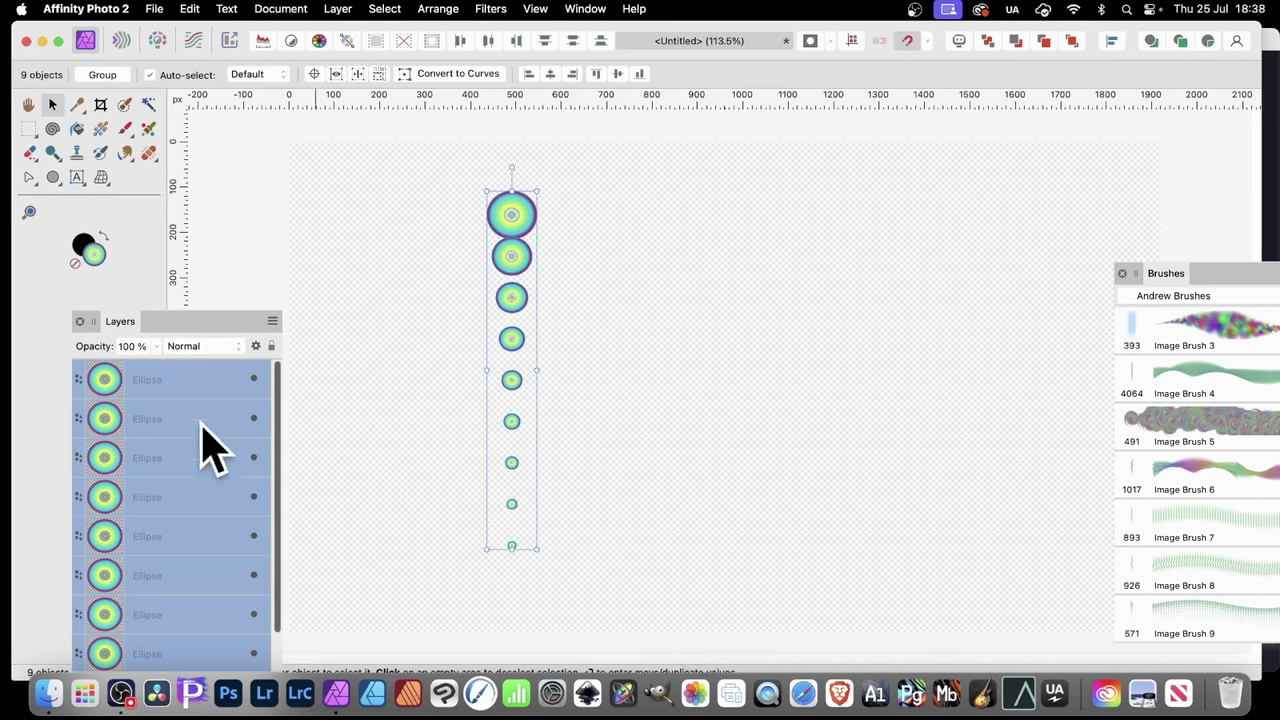
right_click(183, 393)
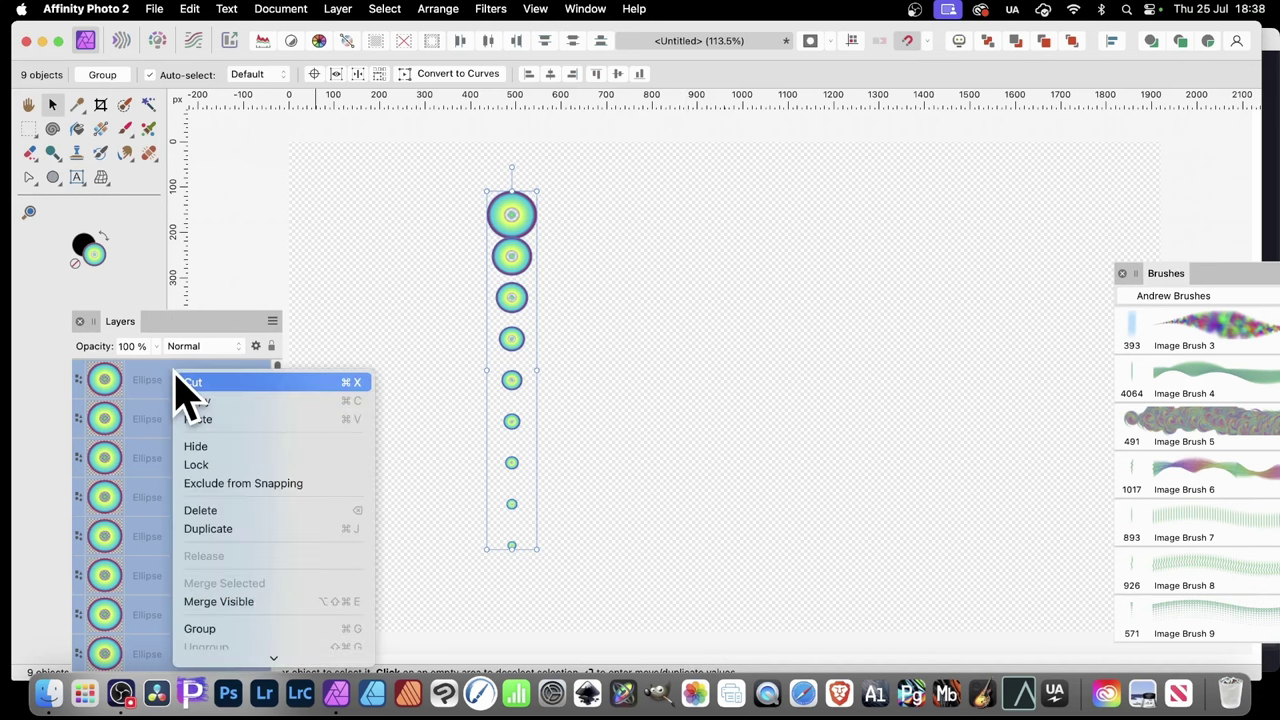
click(234, 628)
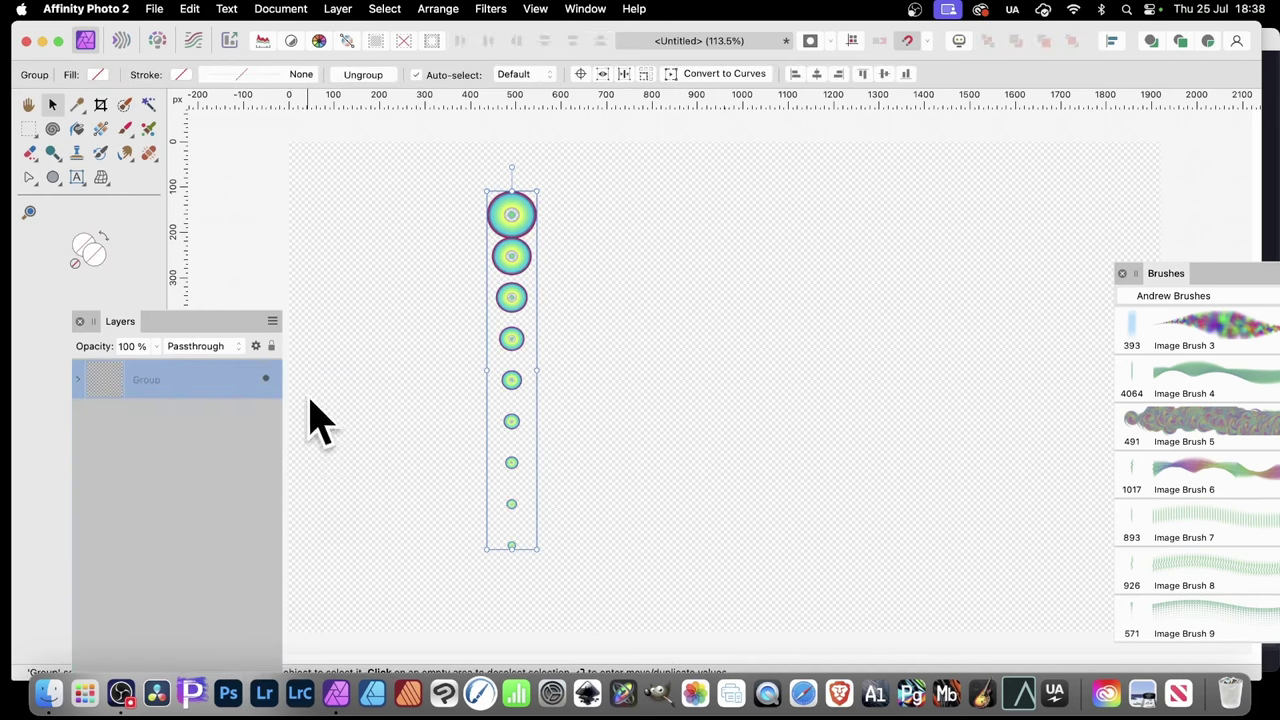
Rasterise the group into a single pixel layer
right_click(170, 400)
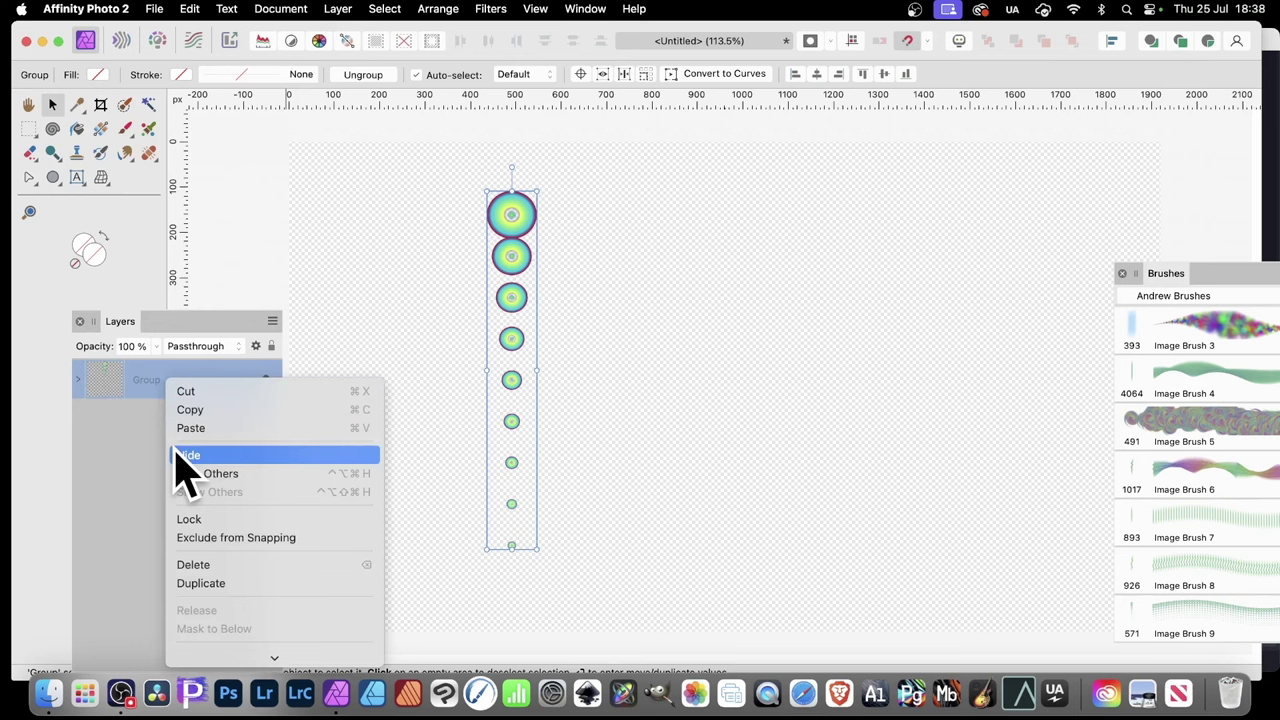
scroll(195, 475, down, 5)
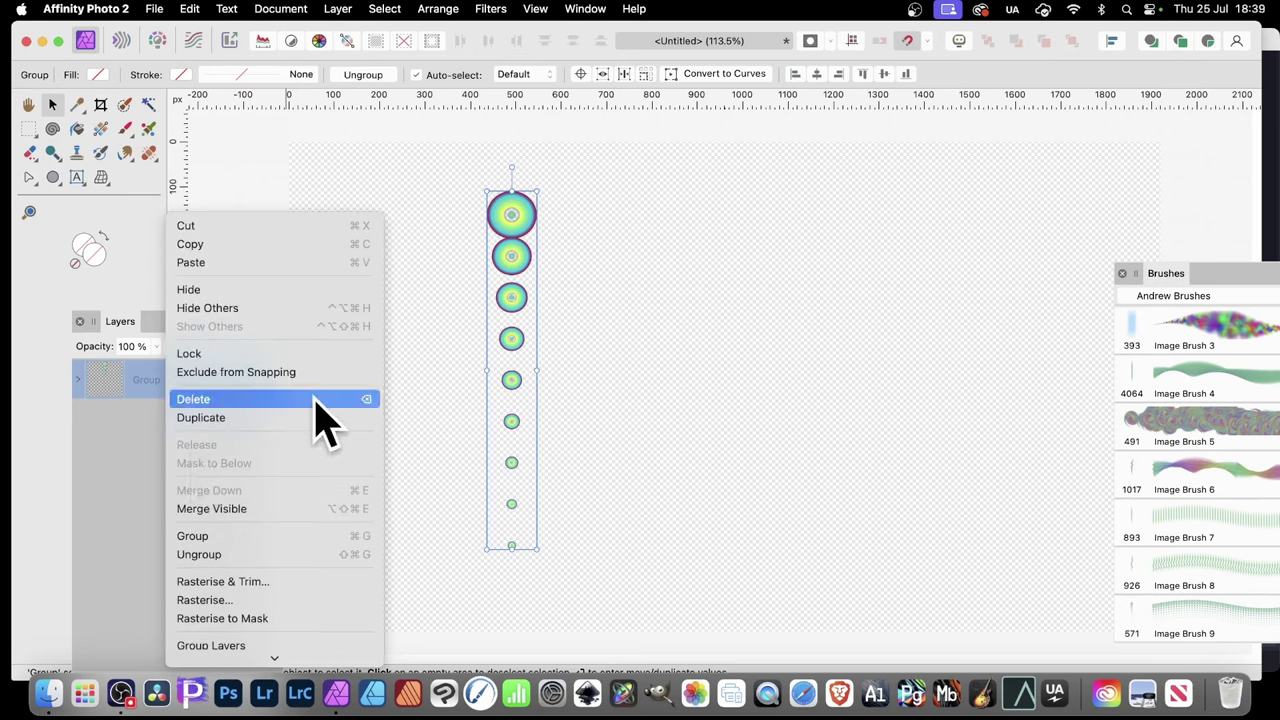
click(243, 604)
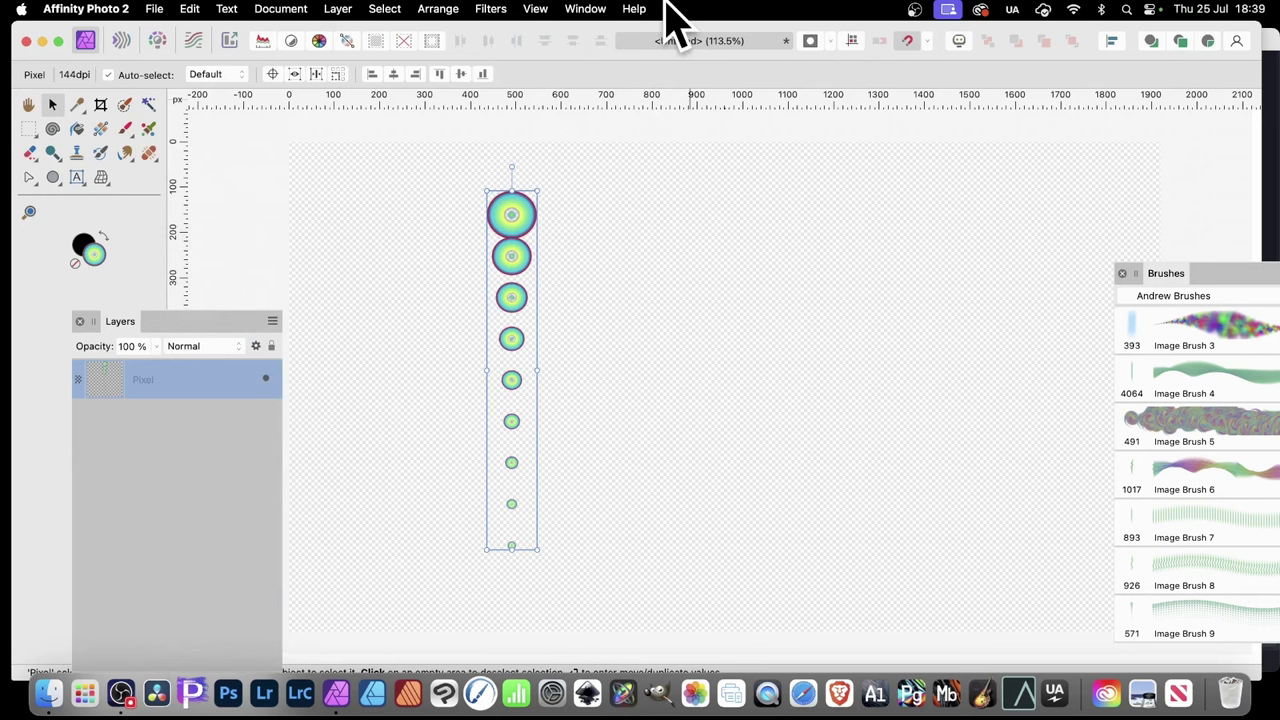
Create Image Brush 10 via New Brush From Selection in the Brushes panel, then hide the Pixel layer
mouse_move(1167, 273)
mouse_down()
mouse_move(941, 179)
mouse_move(929, 190)
mouse_up()
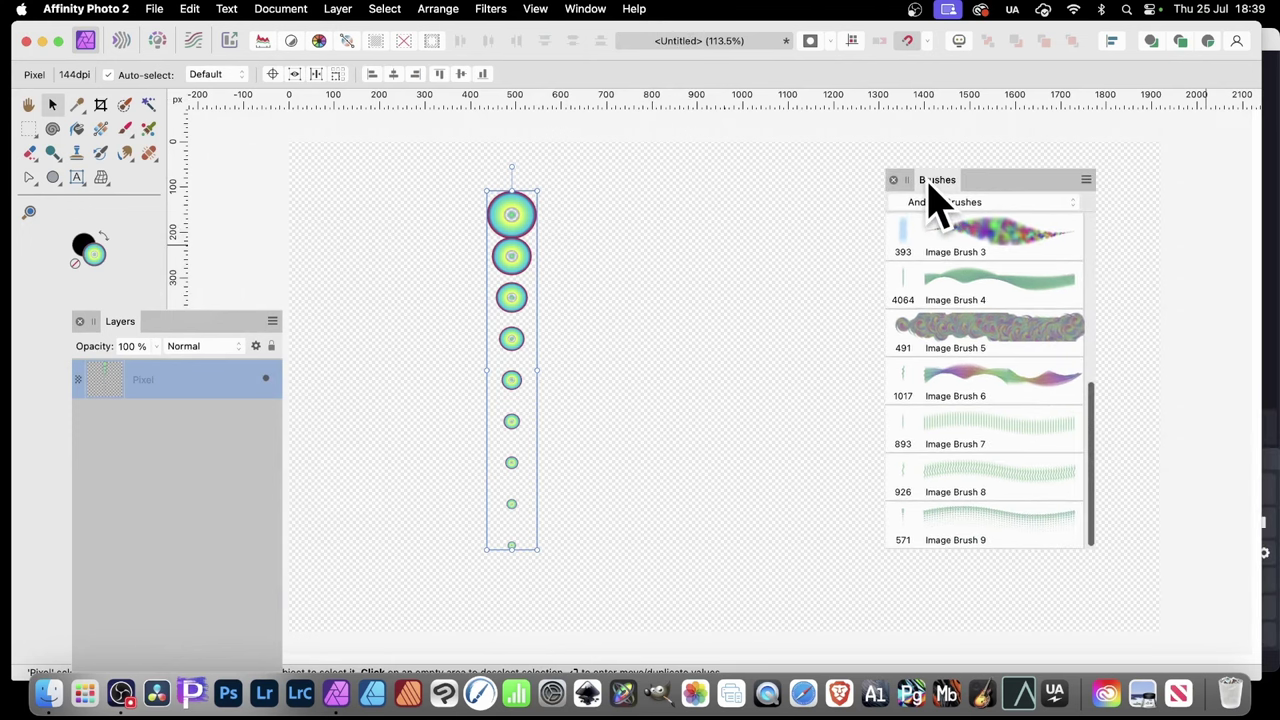
click(1086, 182)
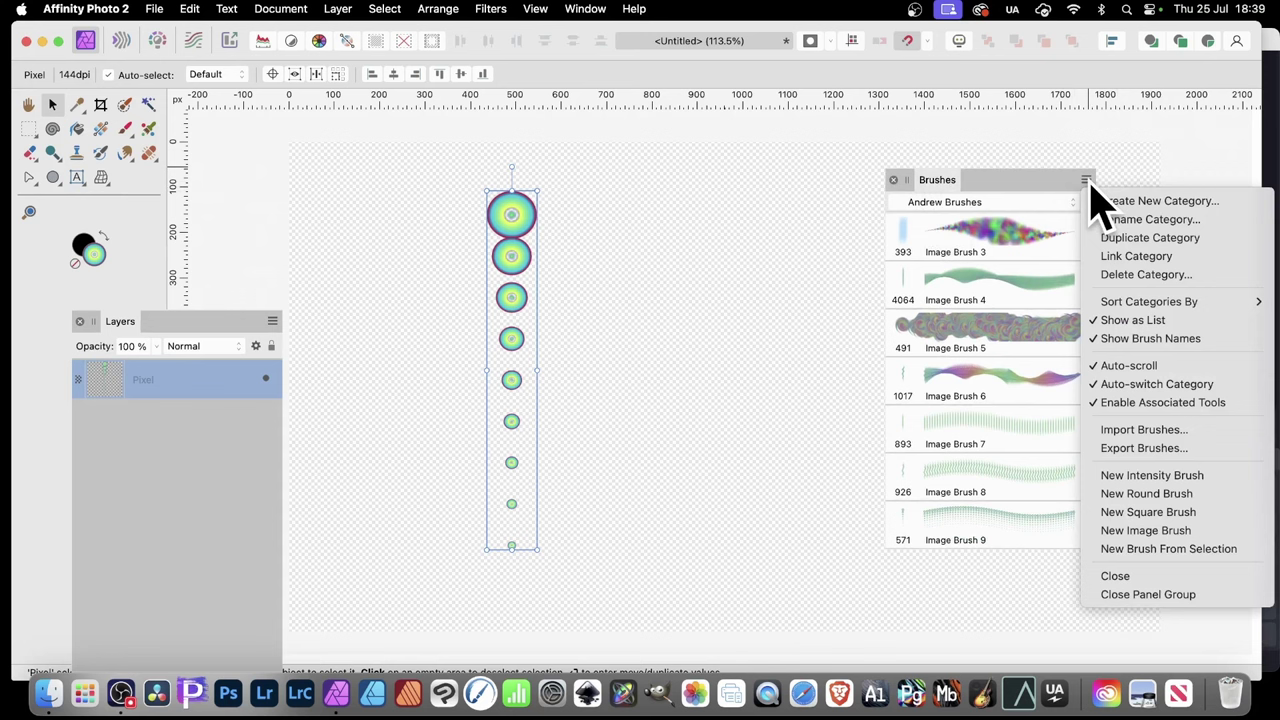
click(1166, 555)
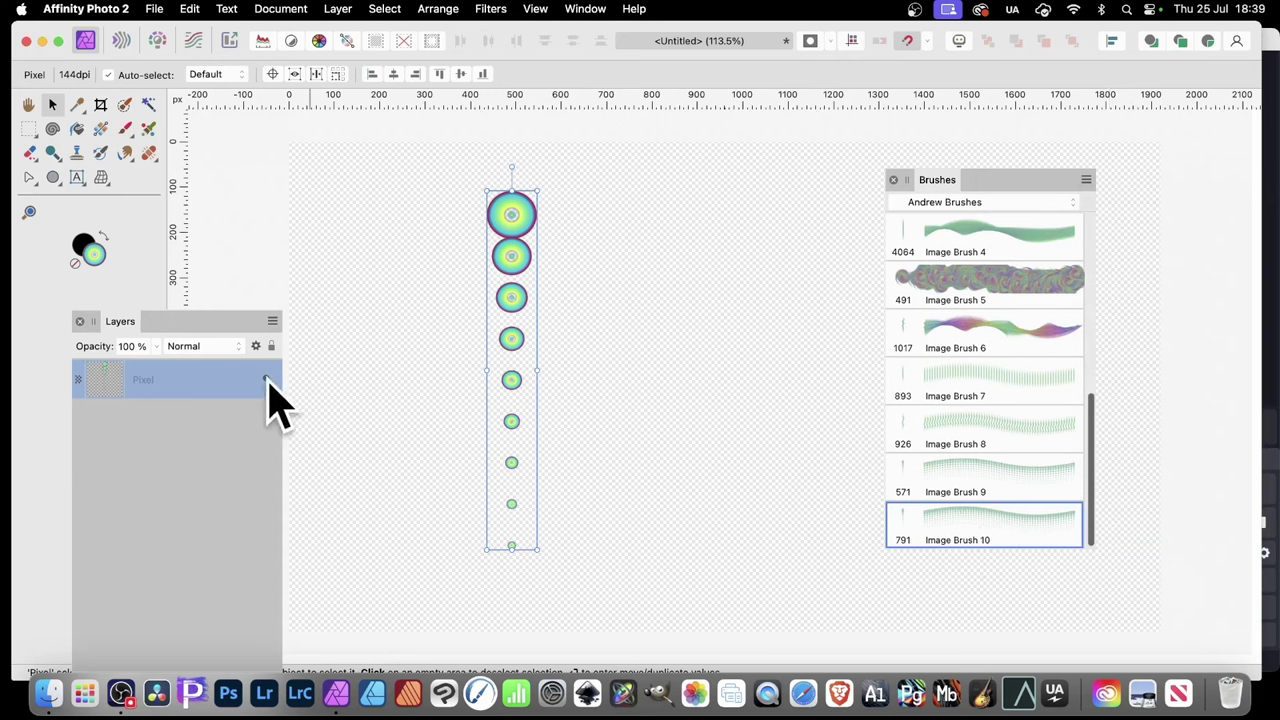
click(266, 380)
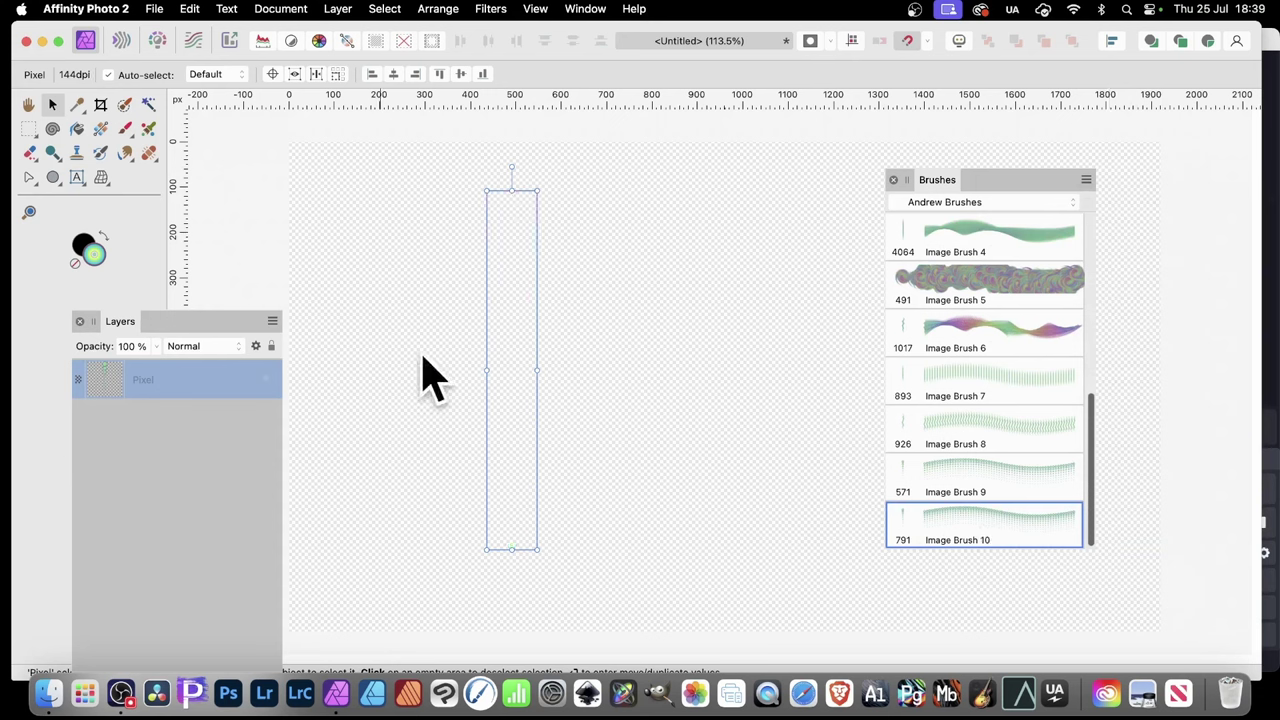
In Image Brush 10's General settings, set spacing to 1% and leave rotation at 0%
double_click(1022, 540)
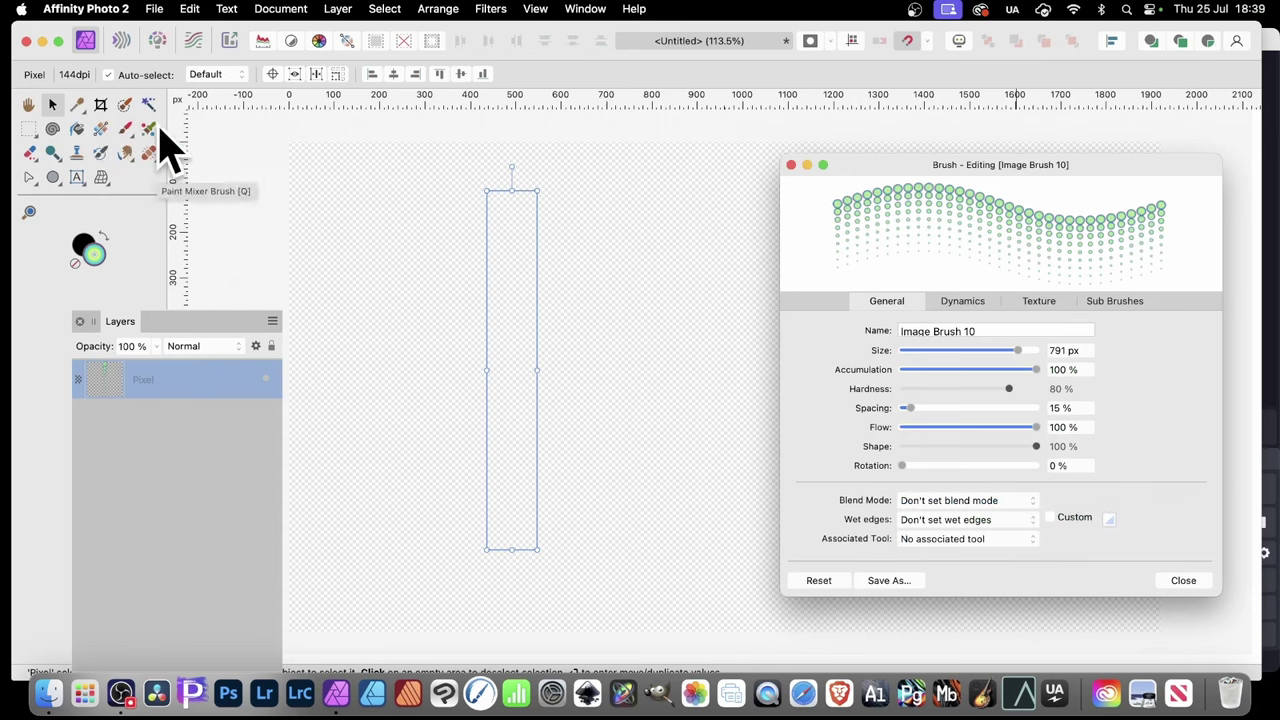
key(b)
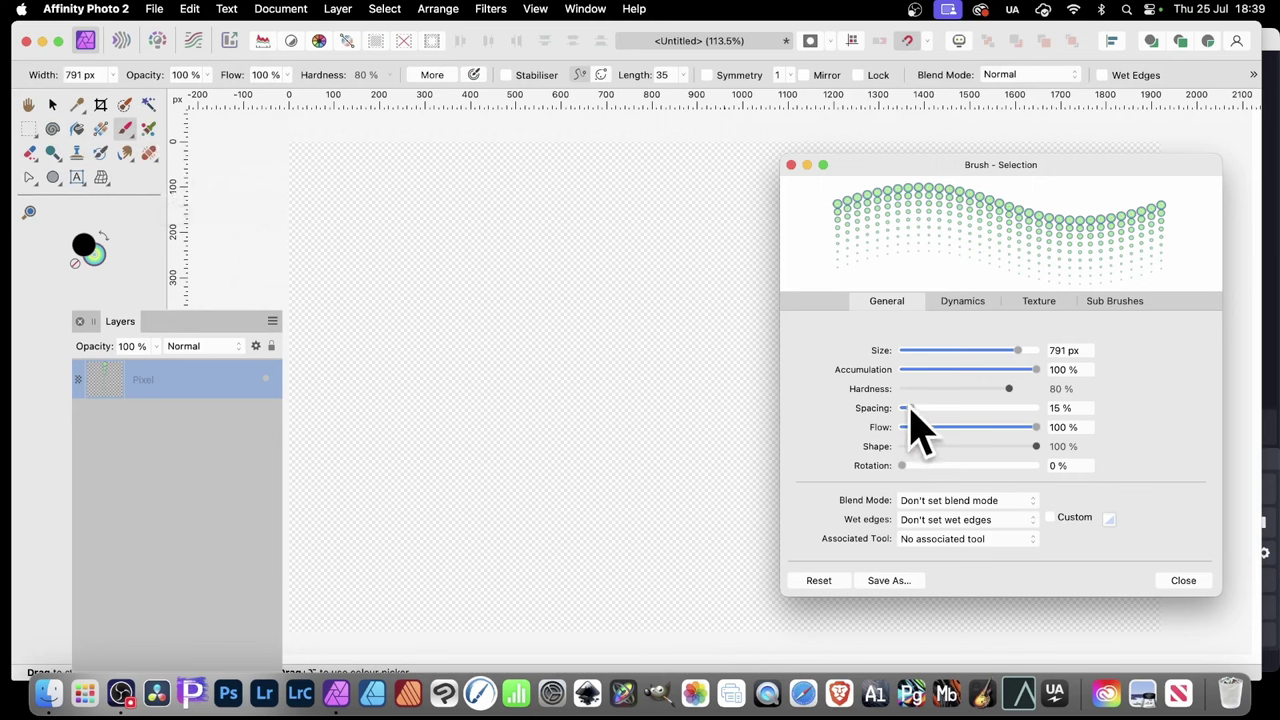
drag(911, 409, 895, 414)
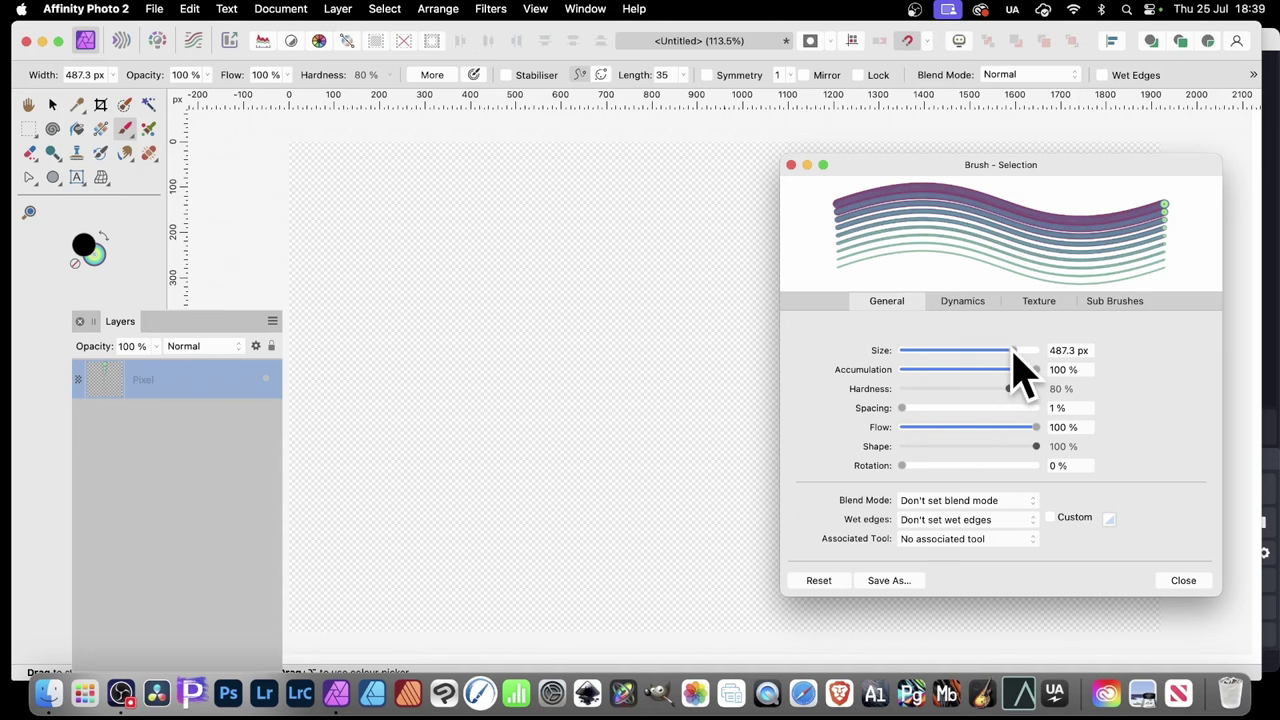
mouse_move(912, 466)
mouse_down()
mouse_move(974, 470)
mouse_move(971, 486)
mouse_move(860, 488)
mouse_up()
Set Size Jitter to 35% and Rotation Jitter to 100%, then paint a test stroke
click(966, 304)
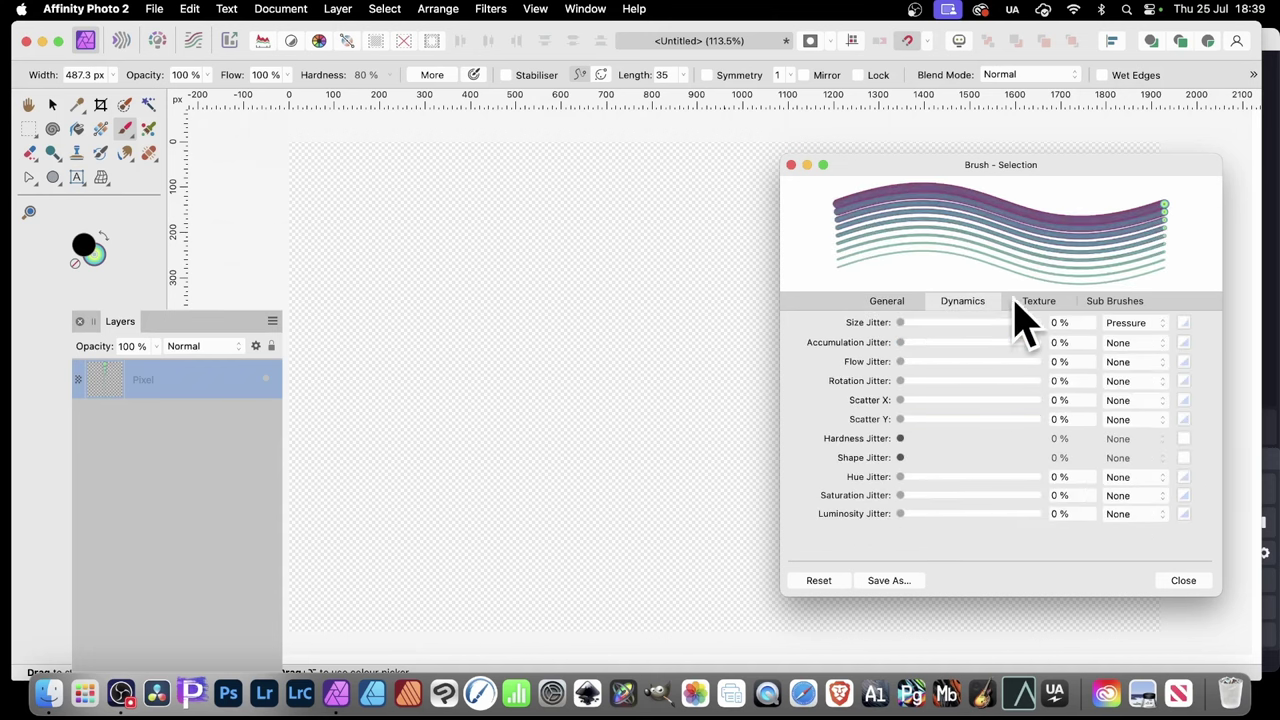
drag(901, 323, 955, 334)
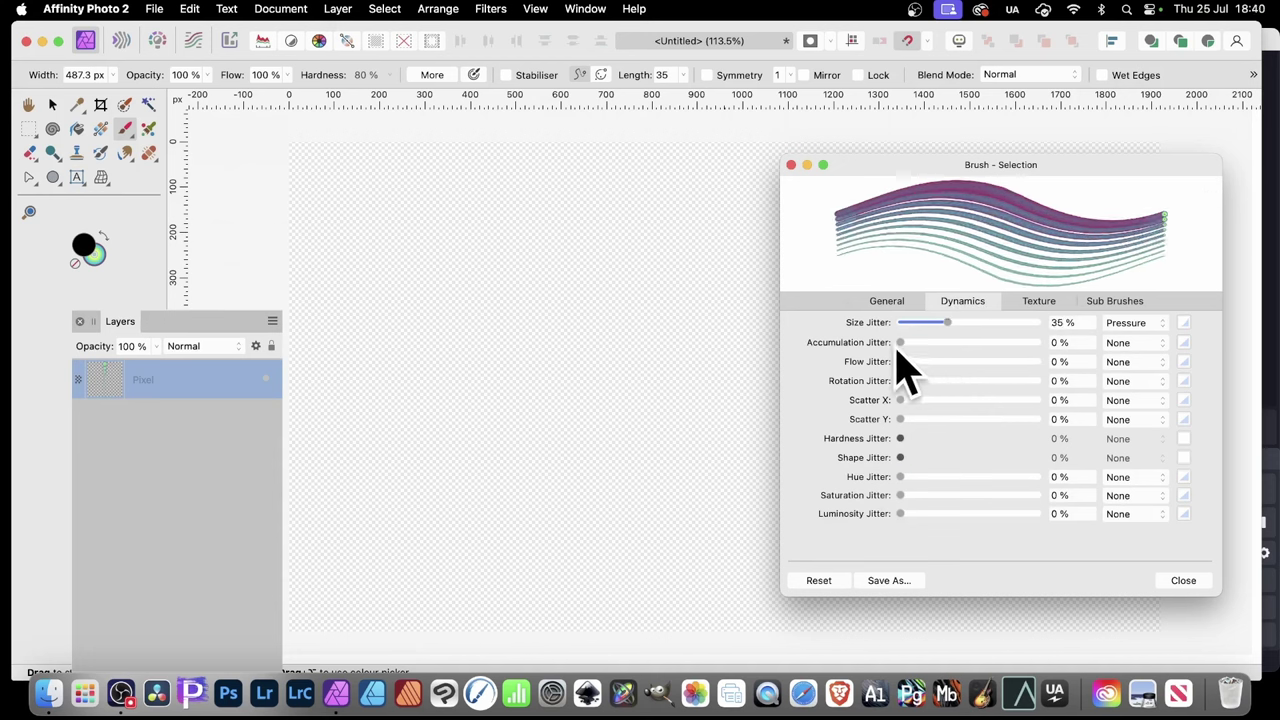
drag(902, 381, 1095, 395)
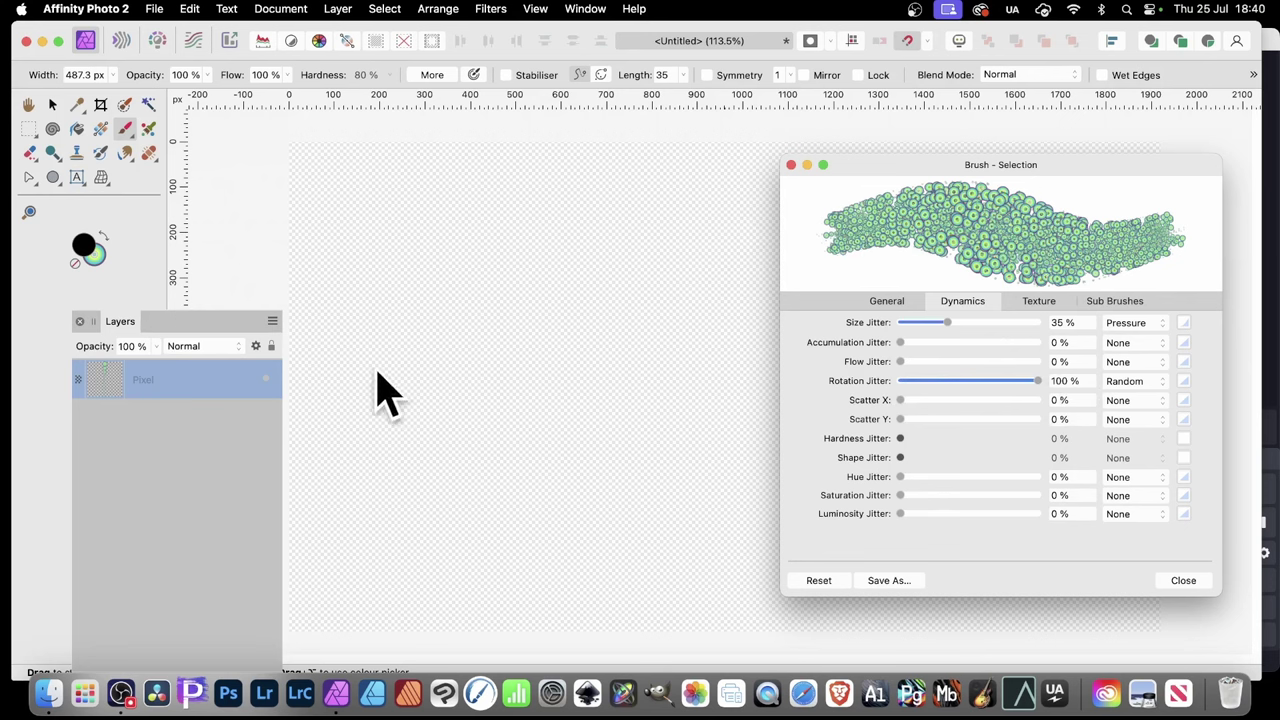
mouse_move(485, 140)
mouse_down()
mouse_move(483, 473)
mouse_move(419, 525)
mouse_move(800, 560)
mouse_up()
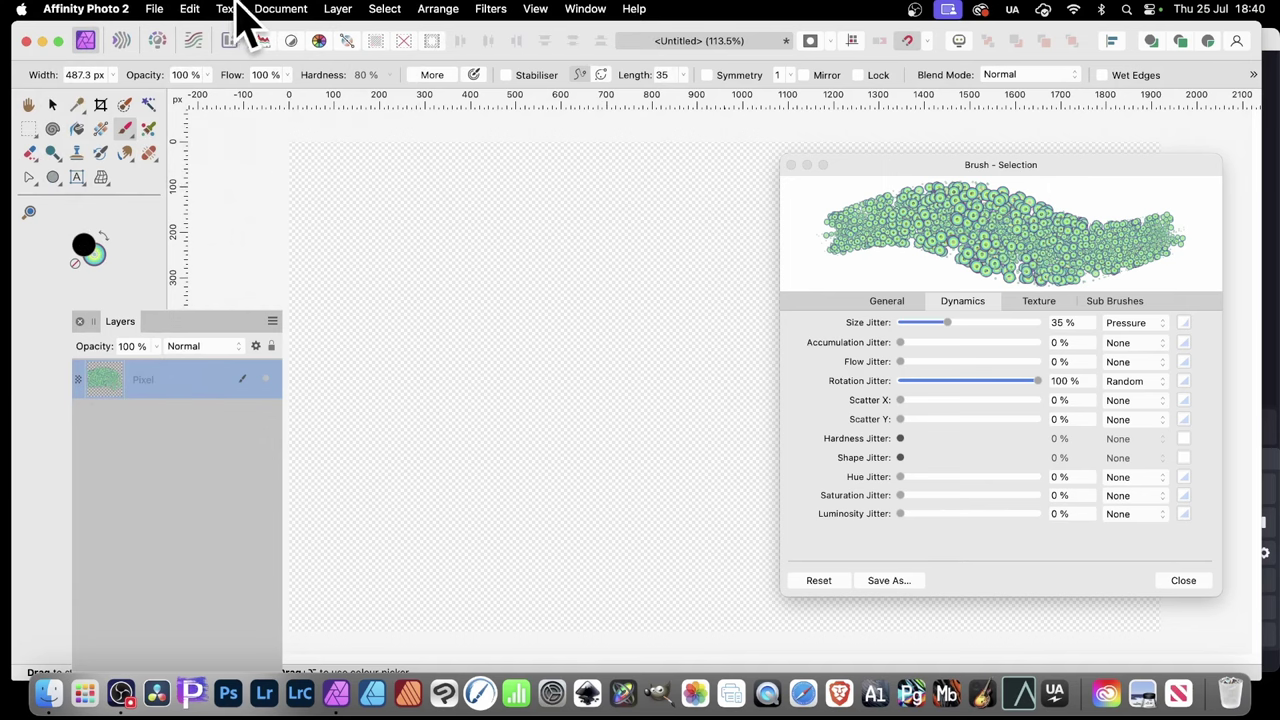
Add a new pixel layer via Layer > New Layer and scrub jittered circle dabs across it
click(338, 9)
click(352, 78)
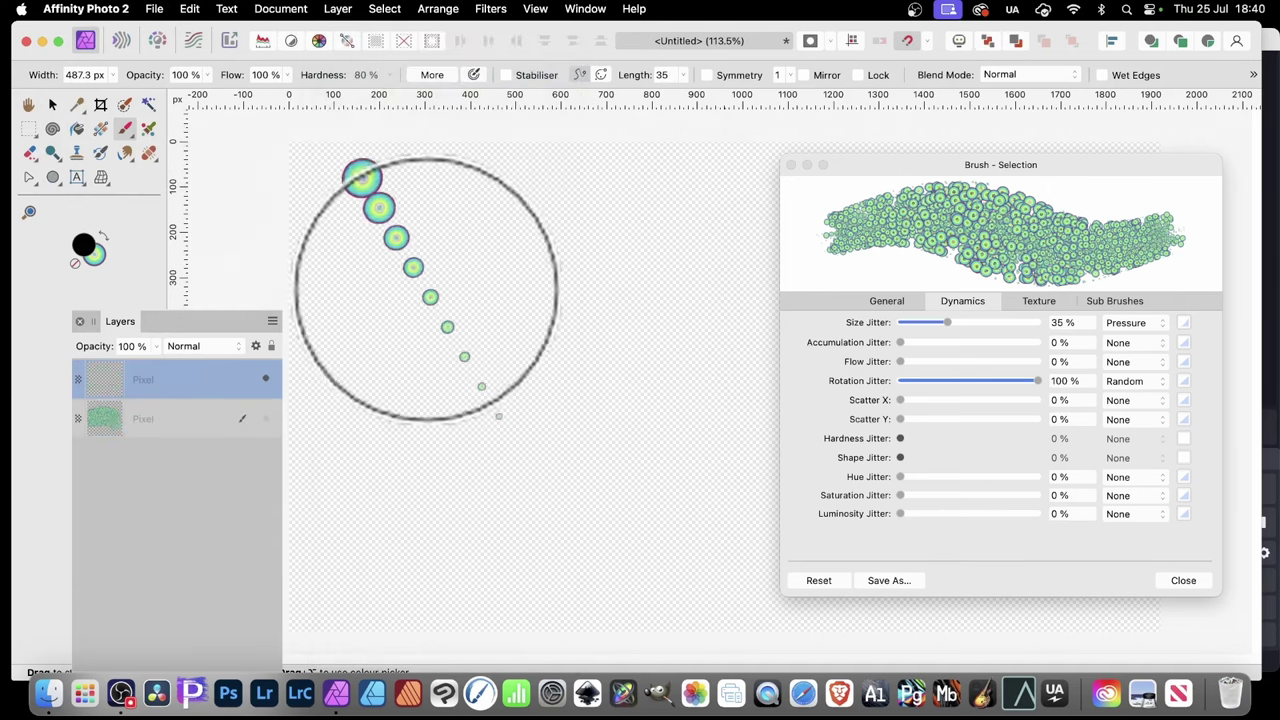
mouse_move(426, 289)
mouse_down()
mouse_move(570, 225)
mouse_move(720, 330)
mouse_move(430, 385)
mouse_move(628, 354)
mouse_move(658, 662)
mouse_move(655, 280)
mouse_move(1046, 185)
mouse_move(597, 320)
mouse_move(497, 443)
mouse_move(969, 609)
mouse_move(554, 363)
mouse_move(1190, 556)
mouse_move(480, 337)
mouse_move(171, 214)
mouse_up()
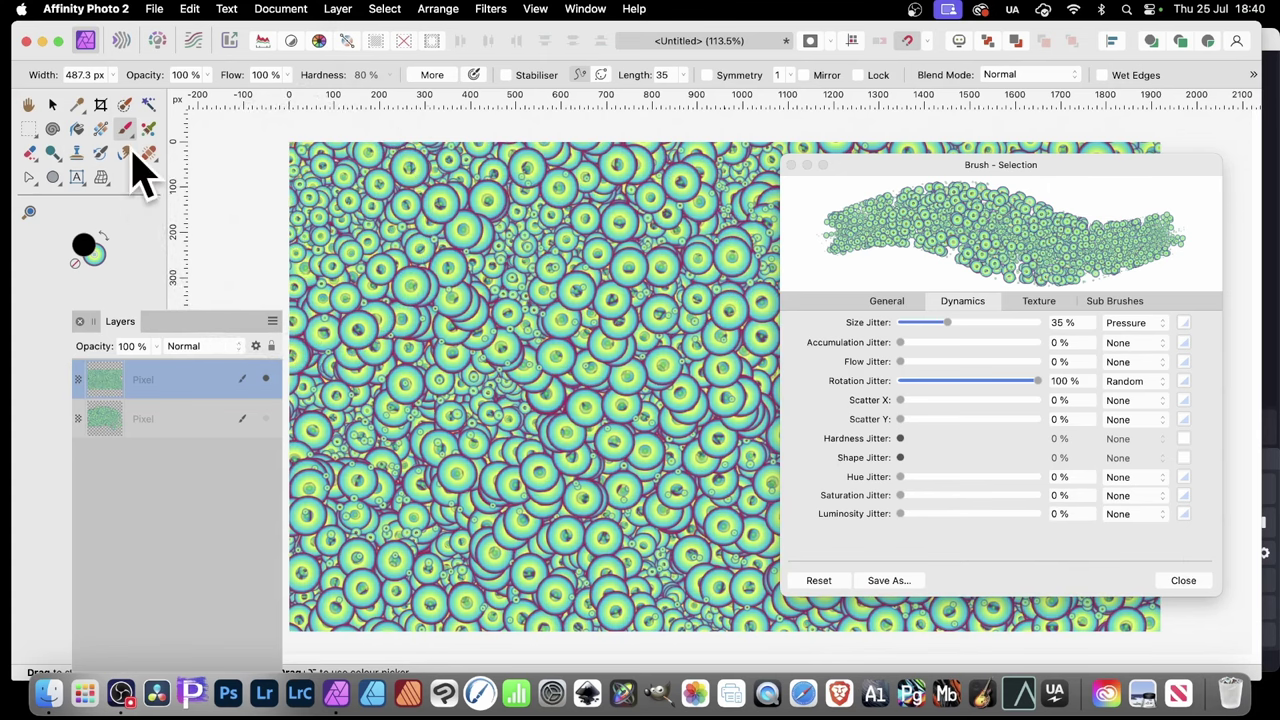
Undo the test strokes and set Rotation Jitter's controller to Cyclic
key(super+z)
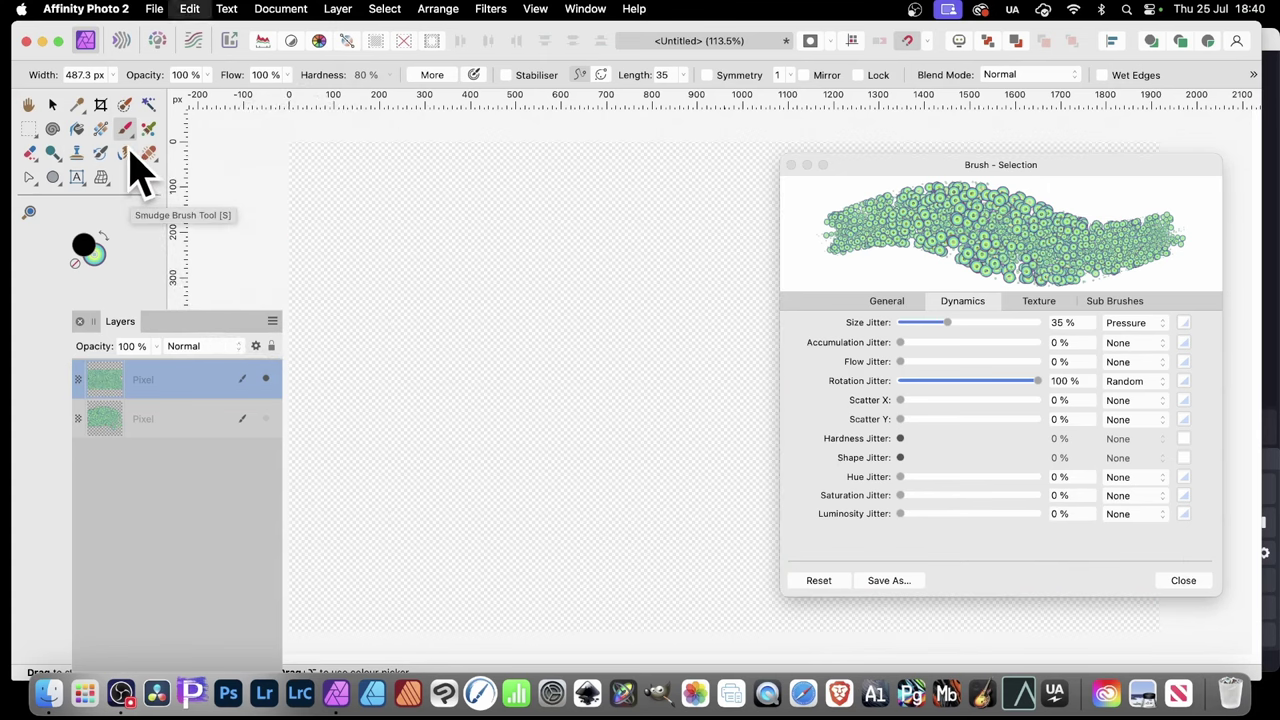
drag(718, 140, 767, 378)
key(super+z)
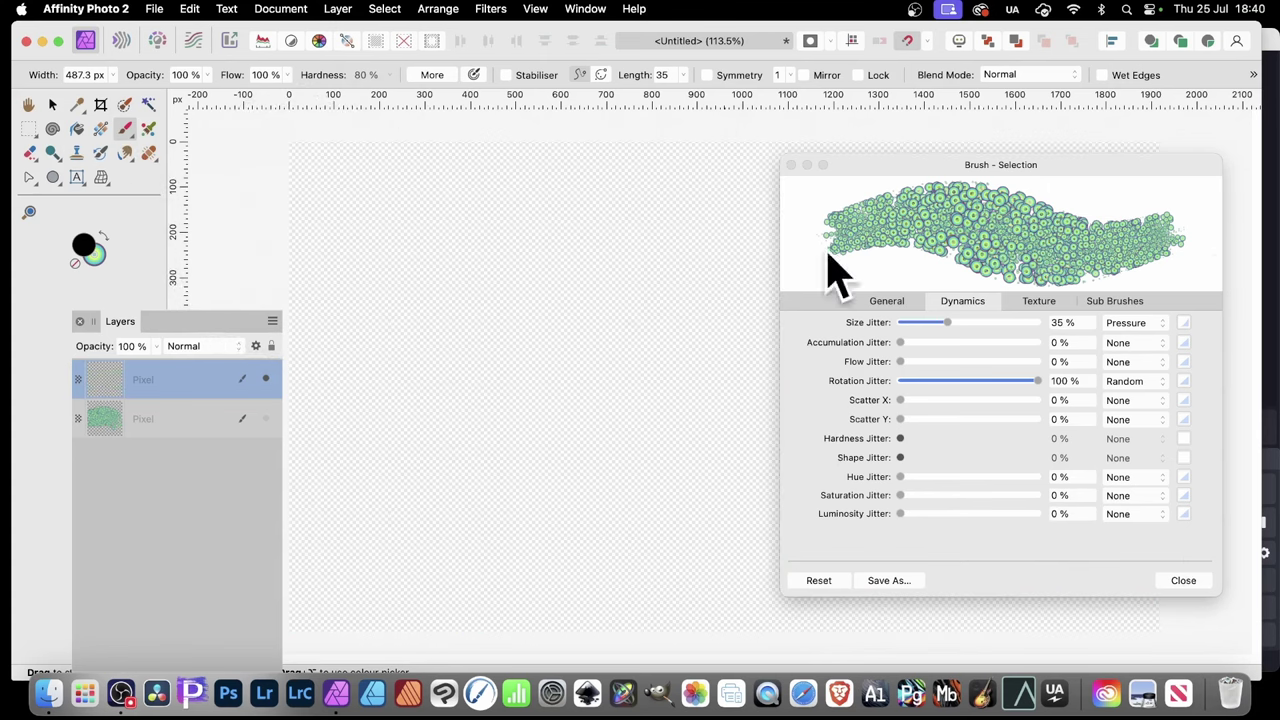
click(1150, 385)
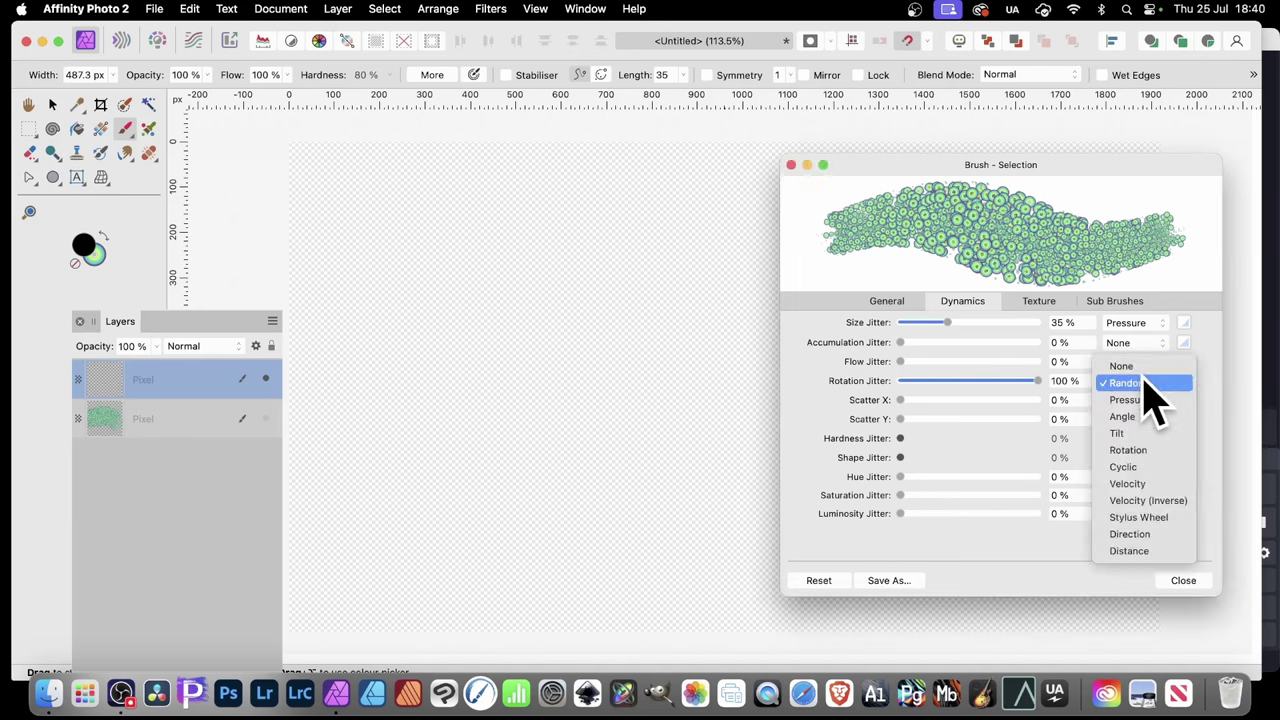
click(1122, 467)
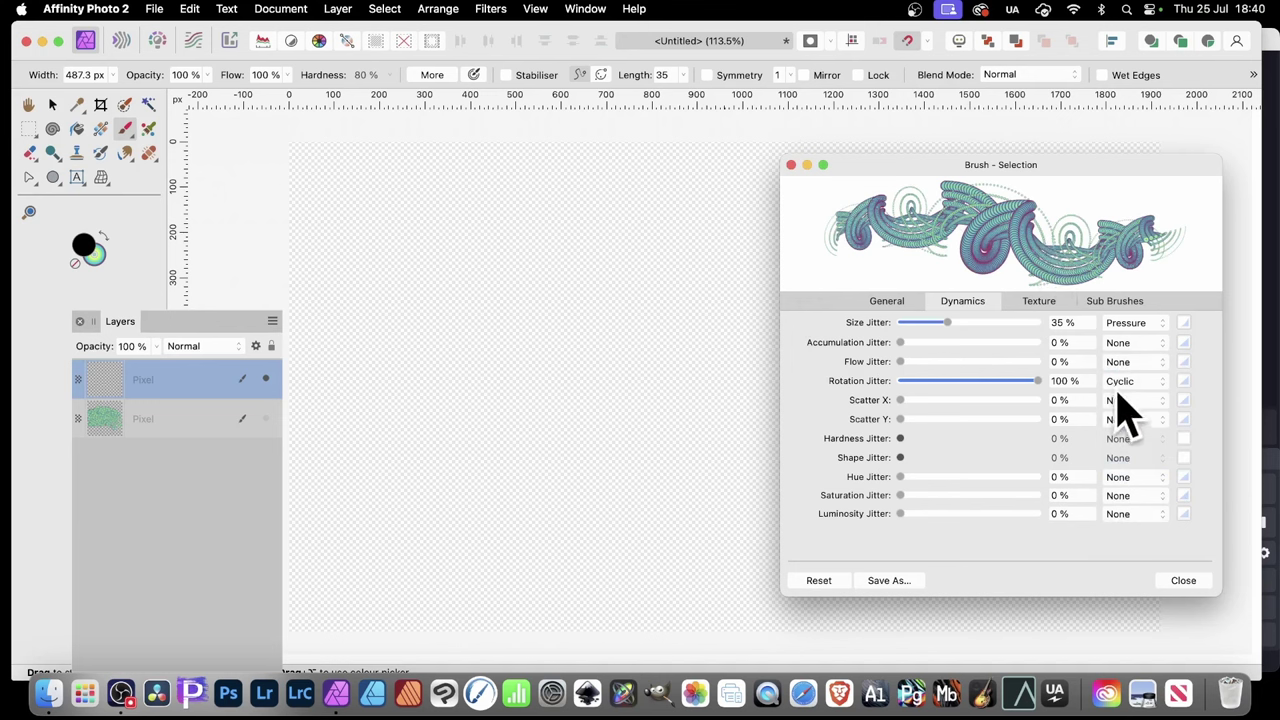
Give rotation jitter a custom wavy response curve after trying the standard profiles
click(1186, 383)
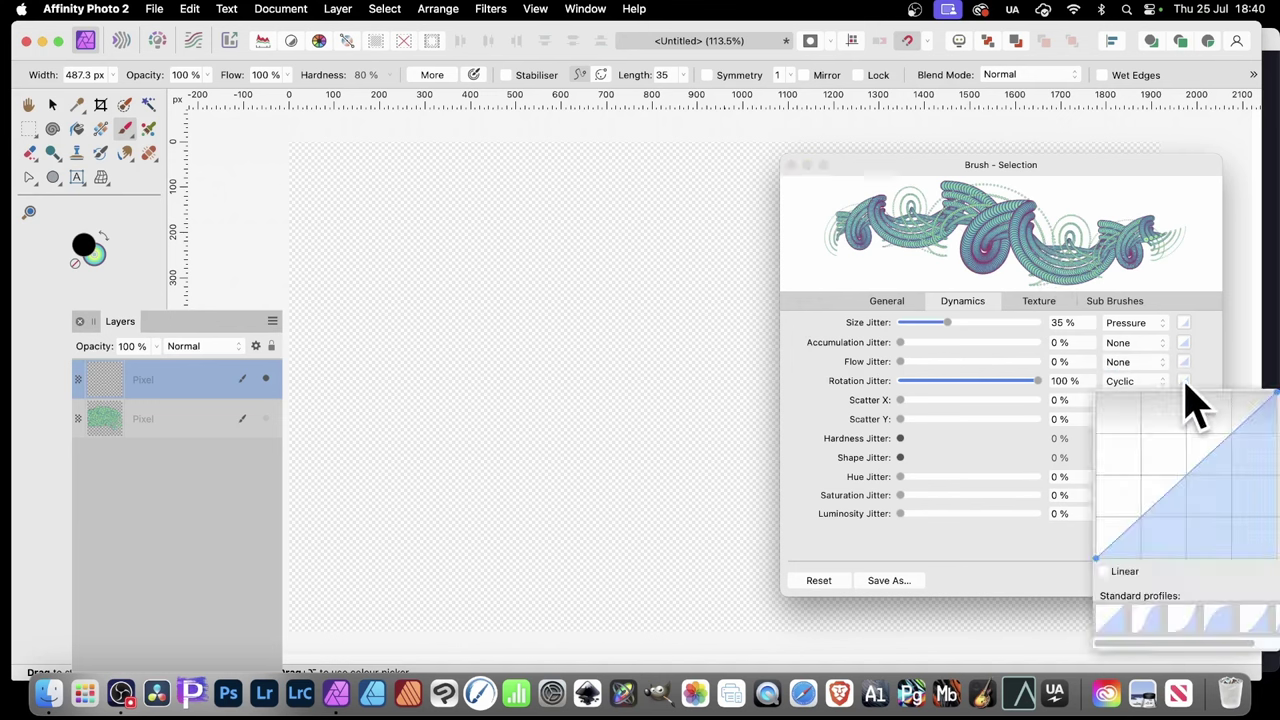
click(1172, 620)
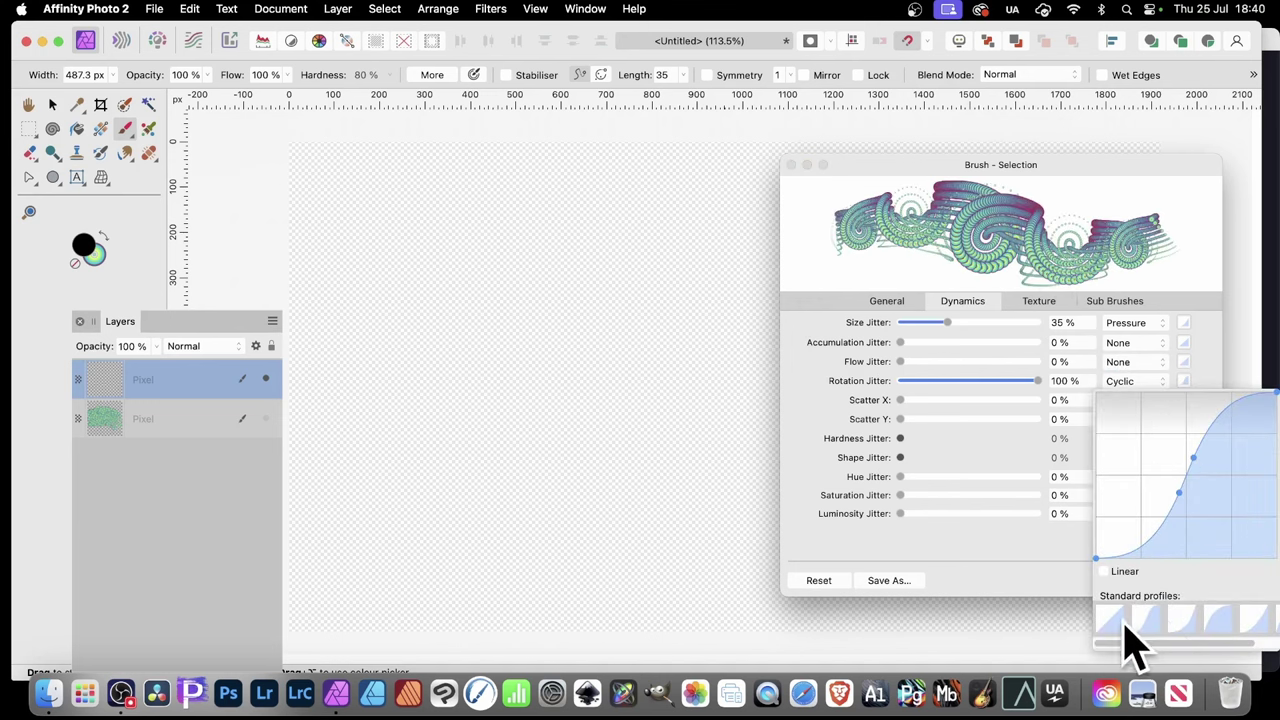
click(1134, 620)
click(1201, 618)
click(1212, 618)
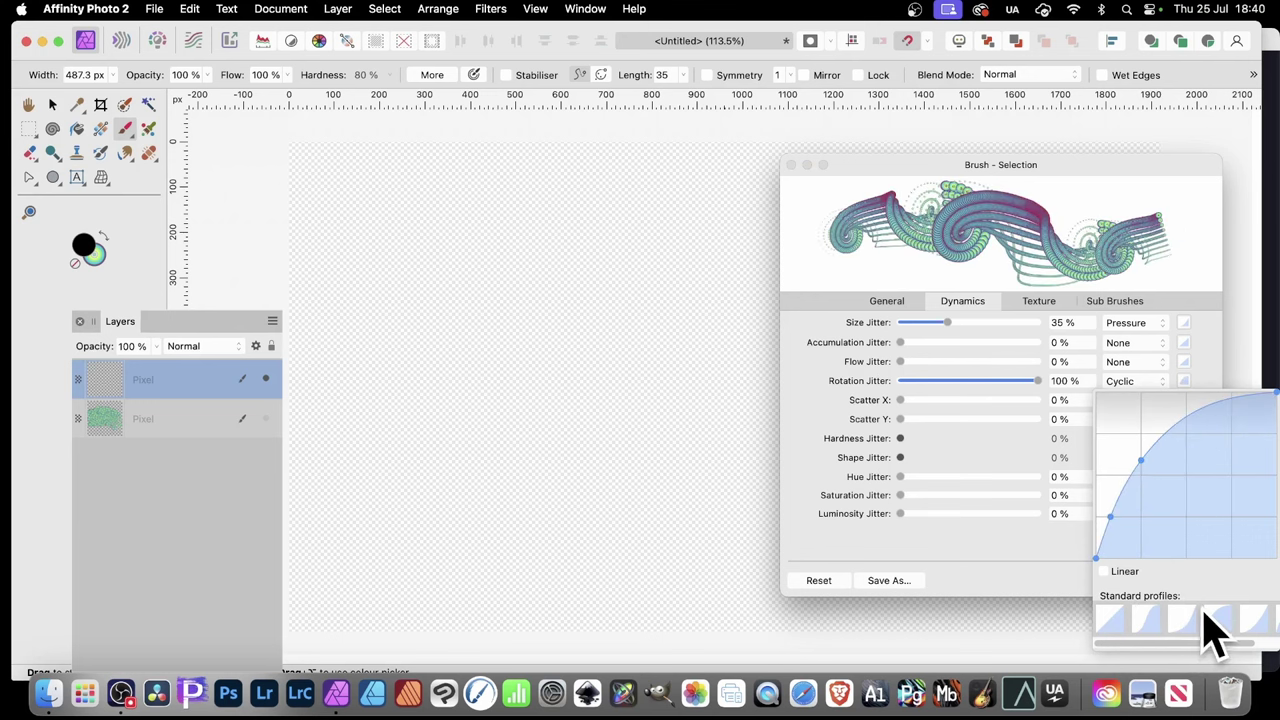
mouse_move(1173, 432)
mouse_down()
mouse_move(1177, 497)
mouse_move(1171, 430)
mouse_move(1200, 504)
mouse_up()
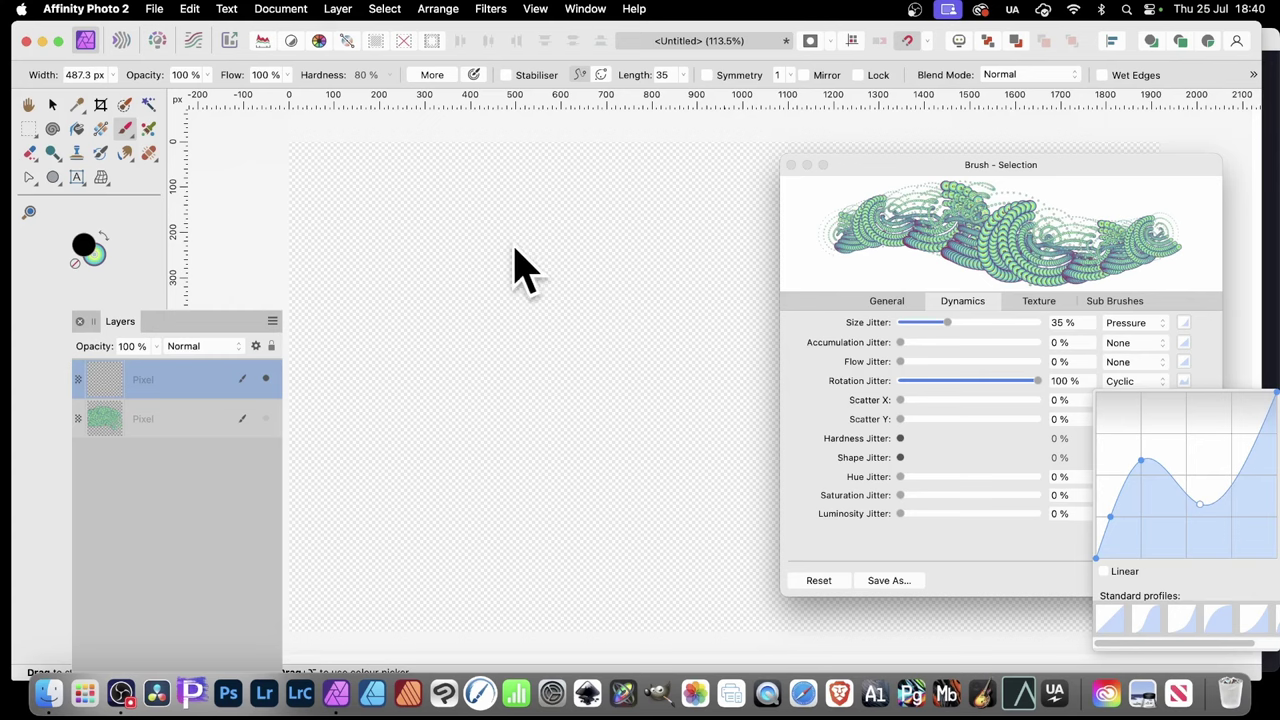
Paint large looping strokes that coil green-and-blue tentacles over the fresh layer
mouse_move(400, 212)
mouse_down()
mouse_move(538, 254)
mouse_move(628, 359)
mouse_move(611, 488)
mouse_move(516, 434)
mouse_move(421, 496)
mouse_move(507, 308)
mouse_move(492, 219)
mouse_move(545, 480)
mouse_move(655, 184)
mouse_move(620, 371)
mouse_move(574, 259)
mouse_move(493, 321)
mouse_move(423, 322)
mouse_move(590, 391)
mouse_move(562, 382)
mouse_move(644, 322)
mouse_move(708, 232)
mouse_move(684, 178)
mouse_move(640, 406)
mouse_move(520, 238)
mouse_move(322, 298)
mouse_move(368, 165)
mouse_move(402, 272)
mouse_move(418, 458)
mouse_move(508, 335)
mouse_move(367, 412)
mouse_move(458, 468)
mouse_move(550, 448)
mouse_move(628, 486)
mouse_move(577, 542)
mouse_move(320, 400)
mouse_up()
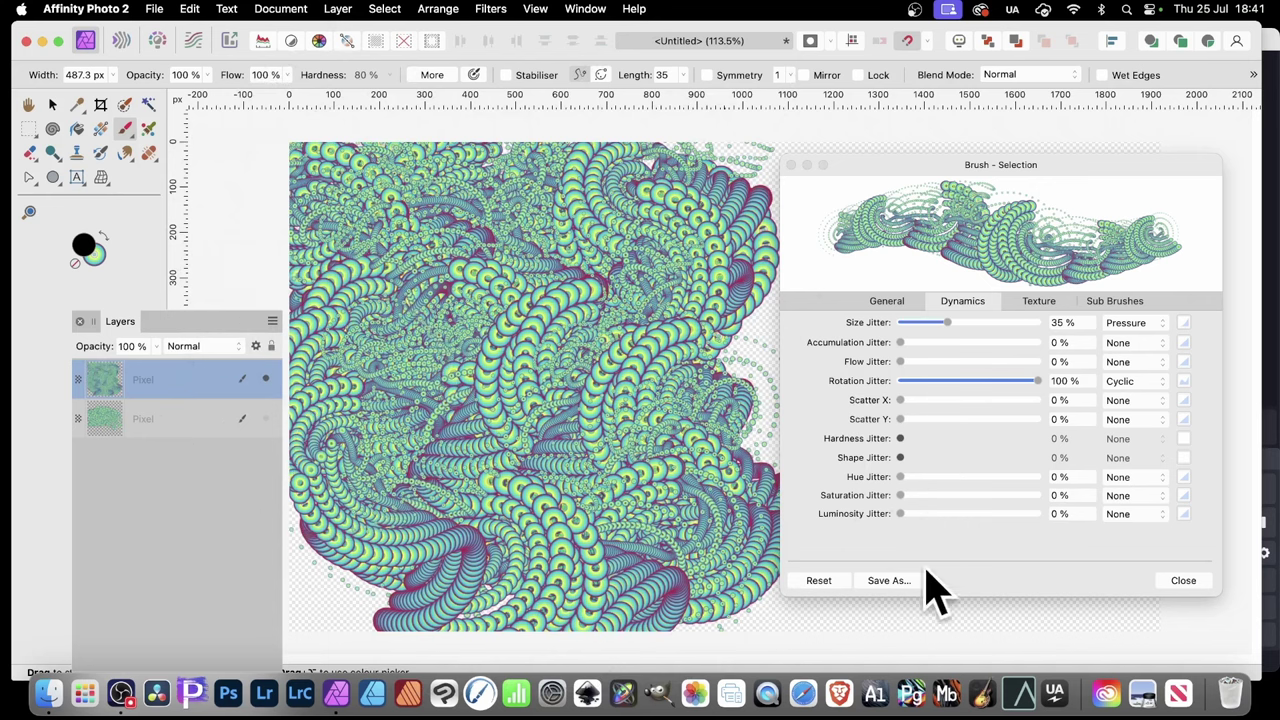
Set Hue Jitter to 100% random and paint a multicoloured stroke across the canvas
drag(905, 477, 1107, 477)
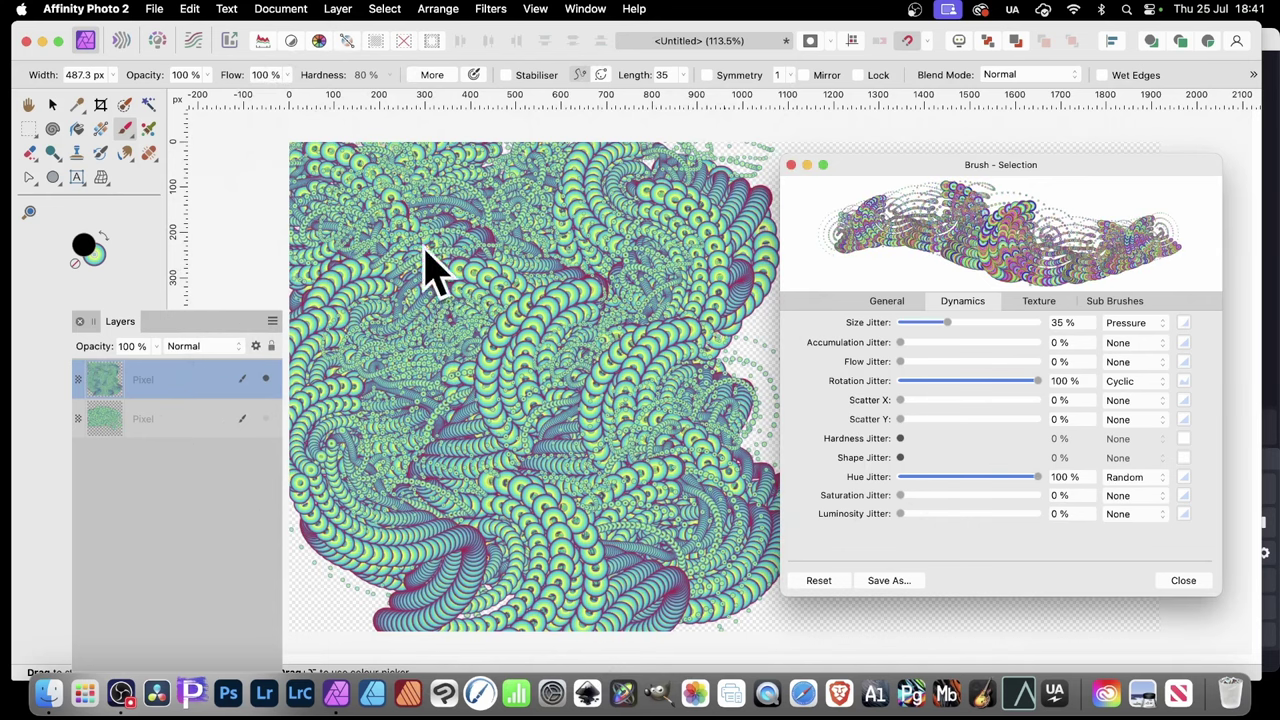
mouse_move(429, 271)
mouse_down()
mouse_move(514, 200)
mouse_move(643, 543)
mouse_move(427, 490)
mouse_move(731, 82)
mouse_move(571, 429)
mouse_move(834, 110)
mouse_move(779, 418)
mouse_move(233, 218)
mouse_up()
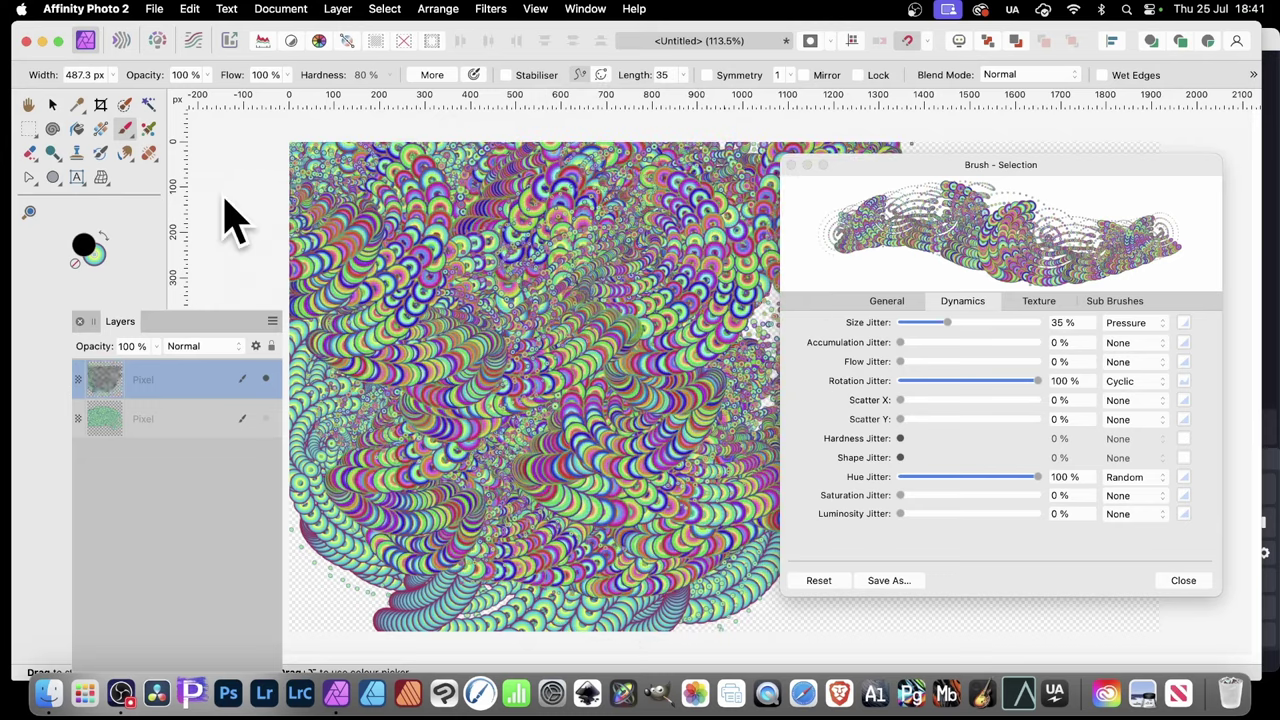
Switch Hue Jitter's controller to Cyclic and reset its response curve to Linear
click(1136, 478)
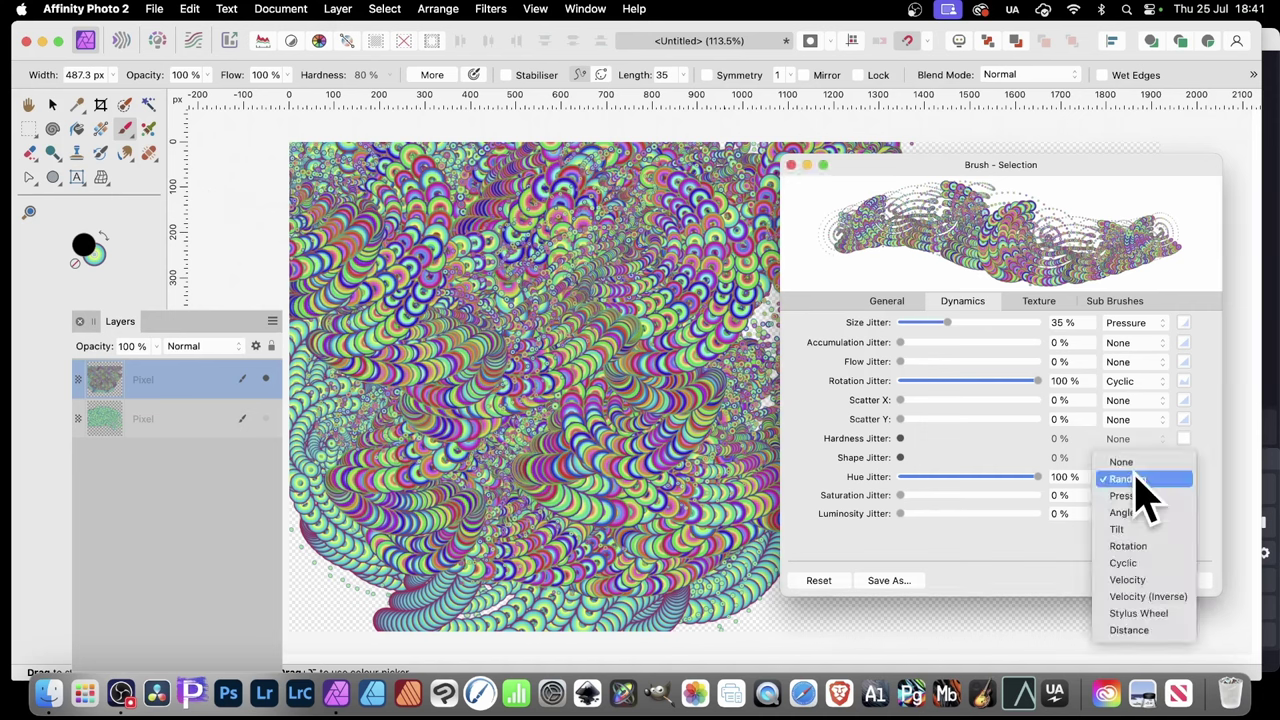
click(1143, 566)
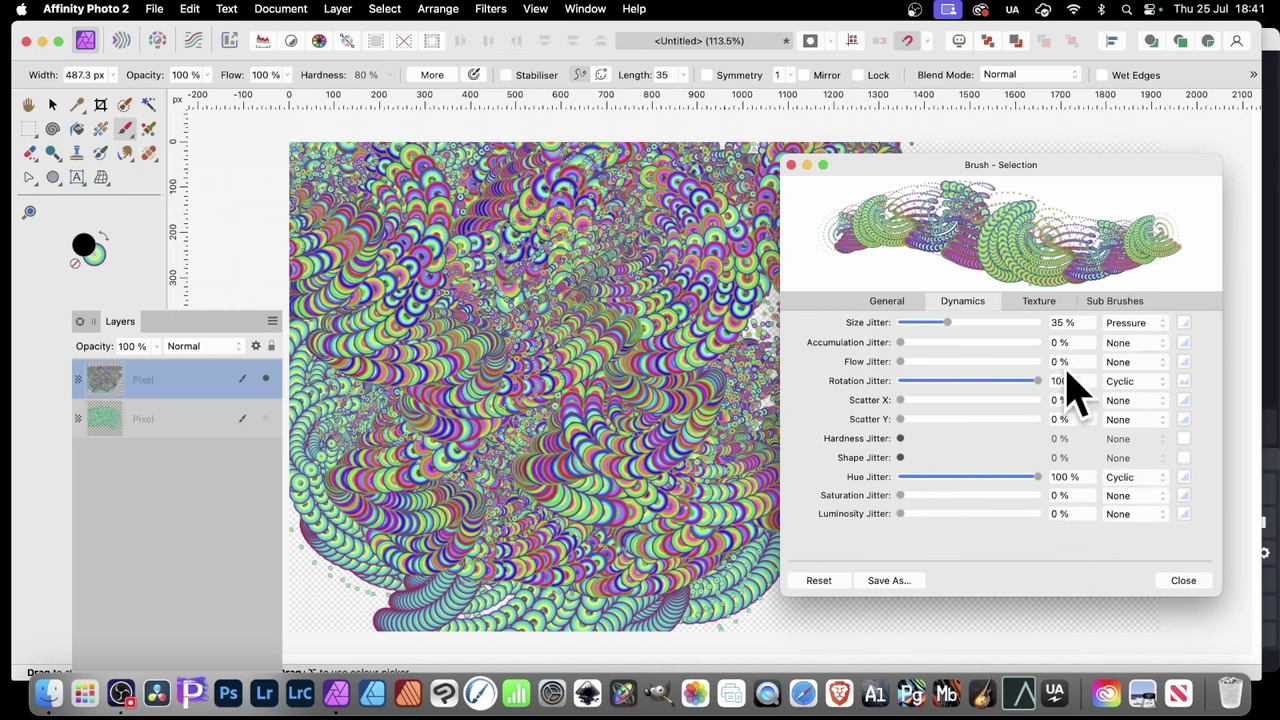
click(1183, 477)
click(1143, 436)
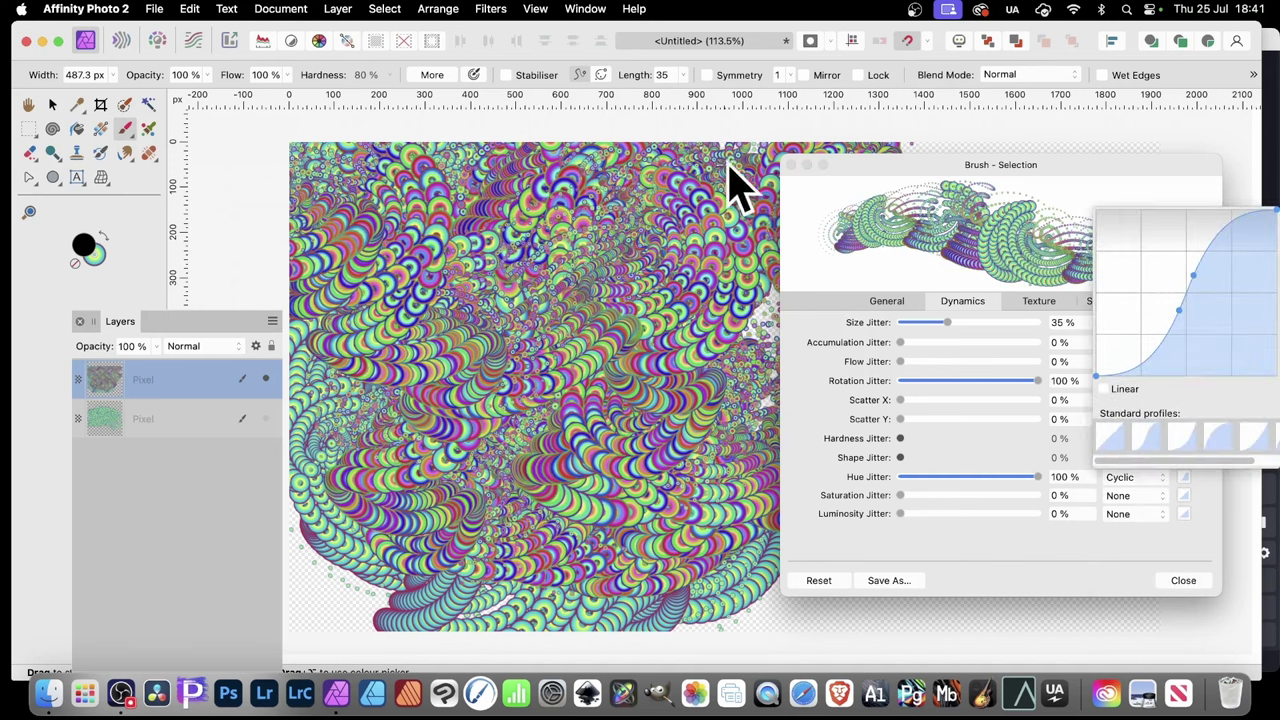
click(1112, 436)
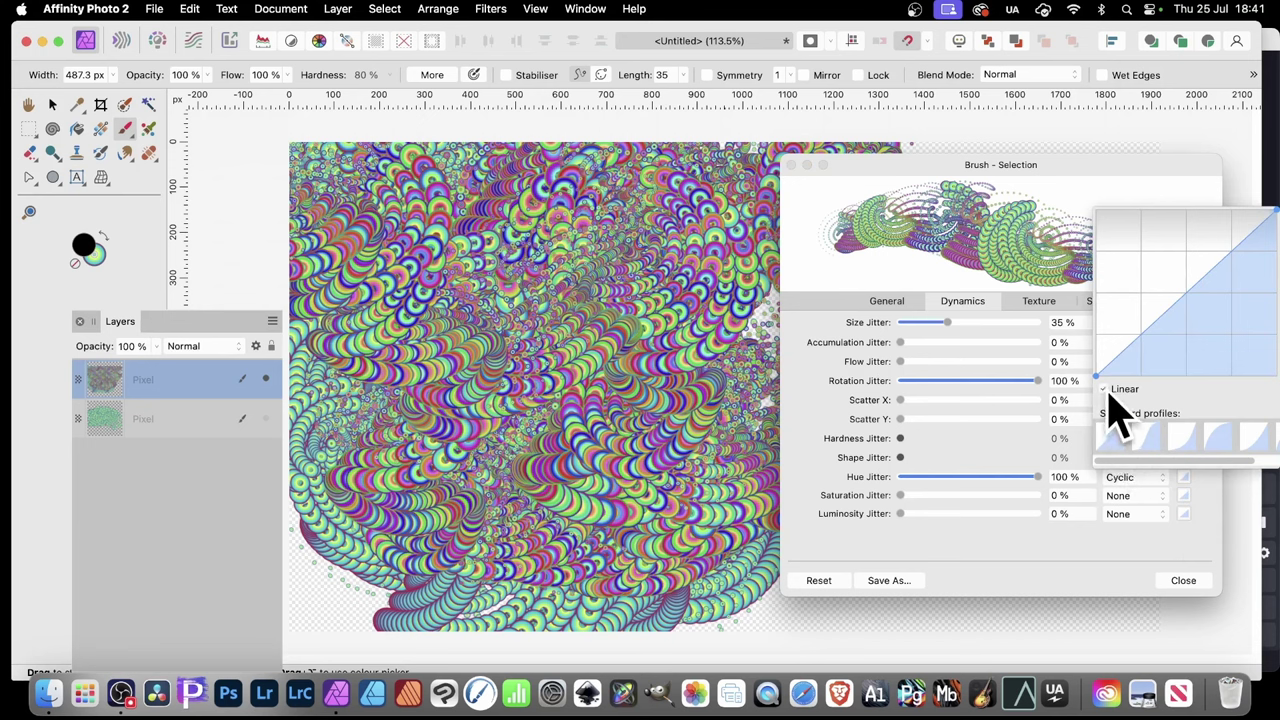
click(1207, 553)
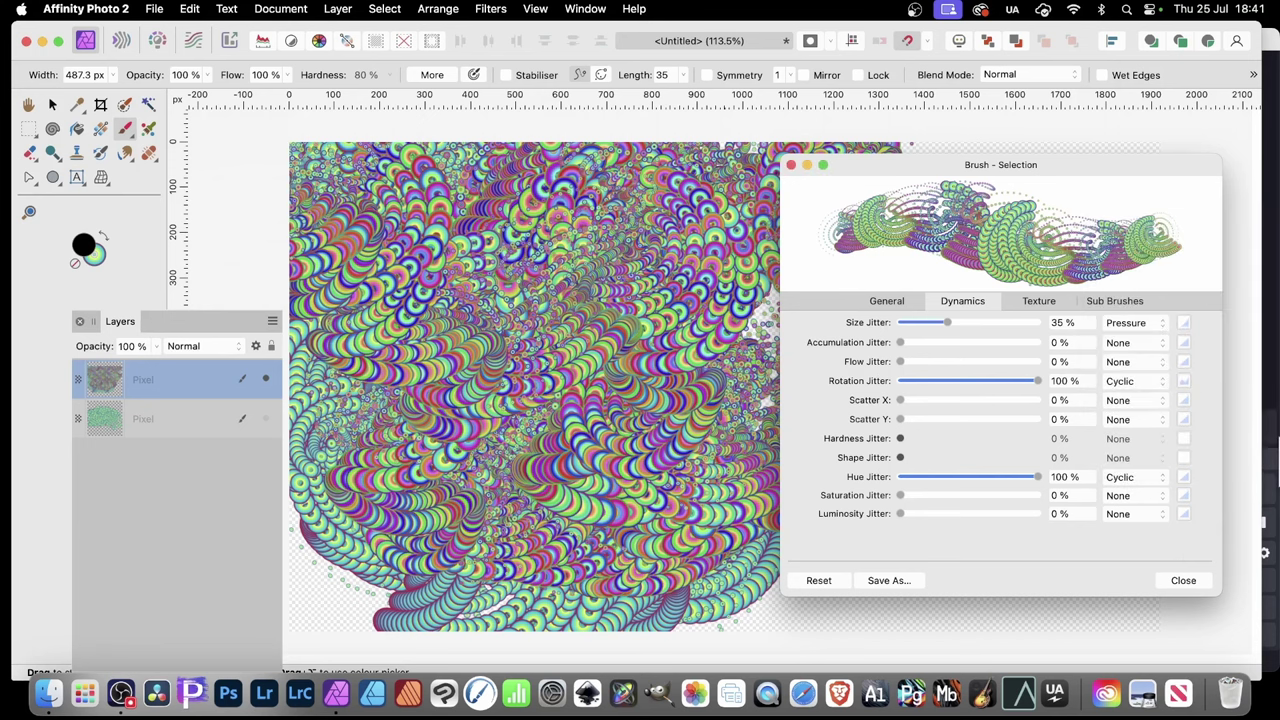
Close the Brush dialog and paint rainbow-cycling Image Brush 10 tentacles across the whole canvas
click(1185, 581)
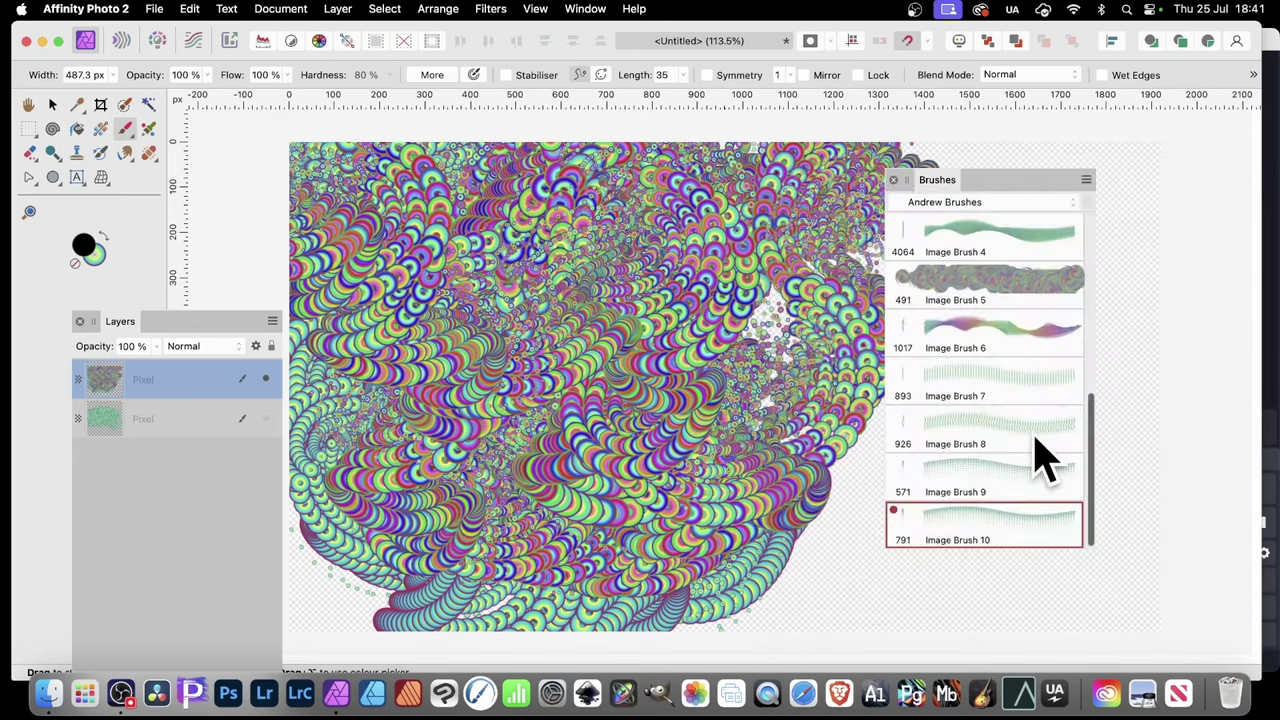
mouse_move(443, 129)
mouse_down()
mouse_move(417, 184)
mouse_move(643, 202)
mouse_move(554, 210)
mouse_move(770, 220)
mouse_move(856, 167)
mouse_move(832, 154)
mouse_move(975, 127)
mouse_move(925, 160)
mouse_move(1084, 137)
mouse_move(836, 348)
mouse_move(618, 478)
mouse_move(632, 482)
mouse_move(602, 383)
mouse_move(430, 521)
mouse_move(513, 348)
mouse_move(451, 258)
mouse_move(466, 407)
mouse_move(459, 494)
mouse_move(530, 416)
mouse_move(767, 510)
mouse_move(1101, 556)
mouse_move(1148, 540)
mouse_move(1135, 335)
mouse_up()
mouse_move(760, 340)
mouse_down()
mouse_move(586, 171)
mouse_move(340, 165)
mouse_move(680, 337)
mouse_move(586, 243)
mouse_move(457, 214)
mouse_move(495, 255)
mouse_move(743, 129)
mouse_up()
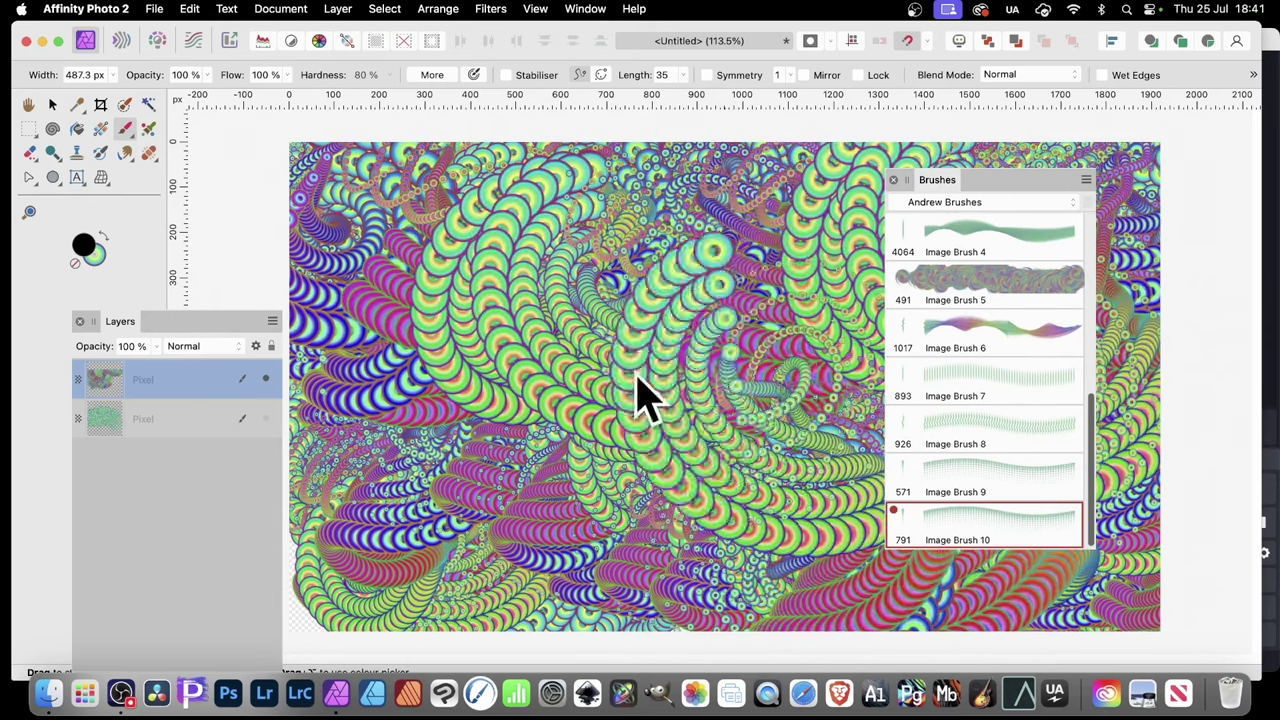
mouse_move(640, 395)
mouse_down()
mouse_move(545, 604)
mouse_move(356, 501)
mouse_move(417, 269)
mouse_move(553, 163)
mouse_move(918, 363)
mouse_move(1104, 546)
mouse_move(1153, 570)
mouse_move(610, 567)
mouse_move(633, 318)
mouse_move(348, 145)
mouse_move(280, 137)
mouse_up()
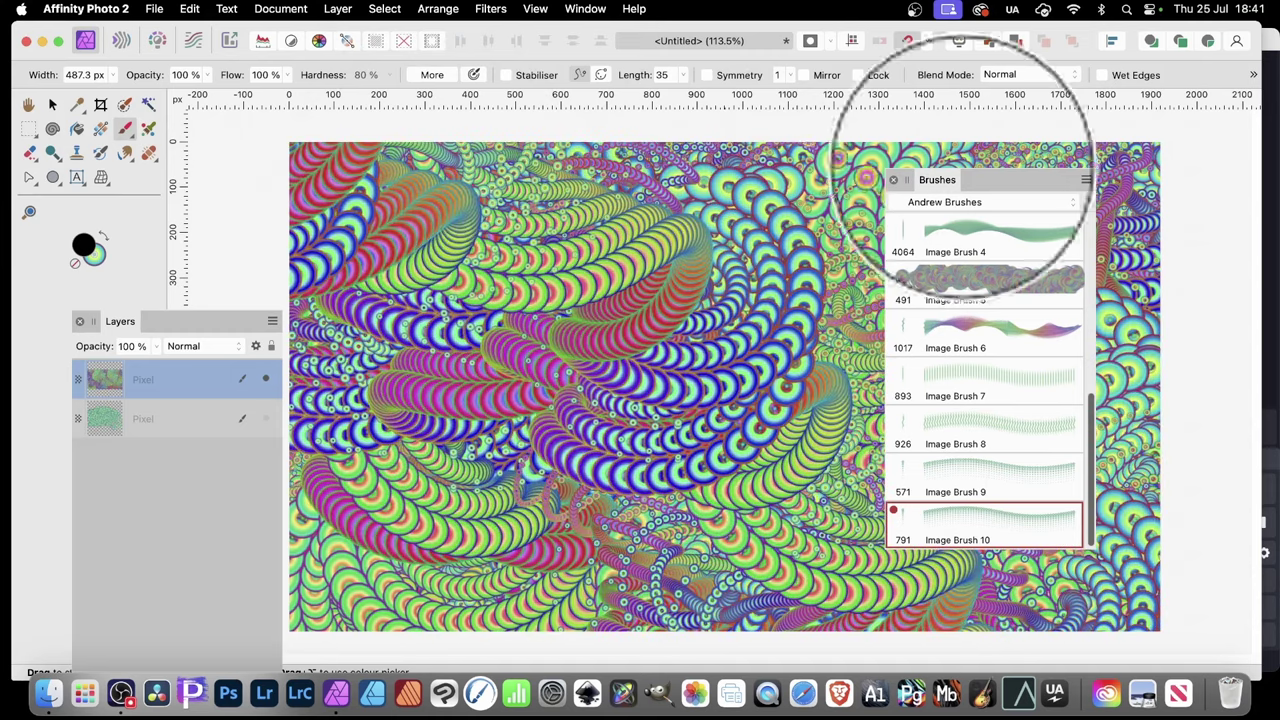